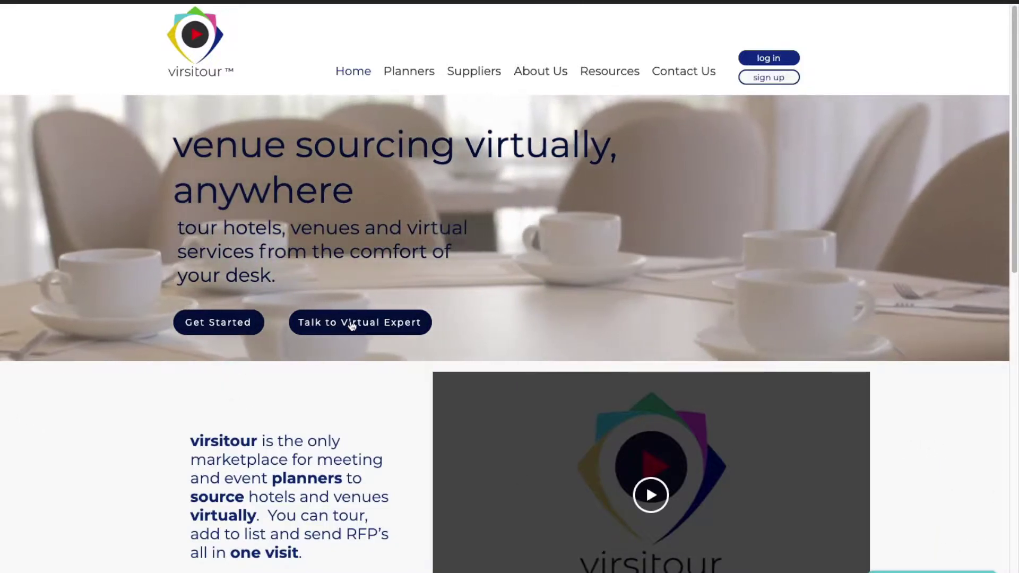
# Step: Choose the Planner path from Get Started and close the 'A Little Note' popup
pyautogui.scroll(-2, 364, 410)
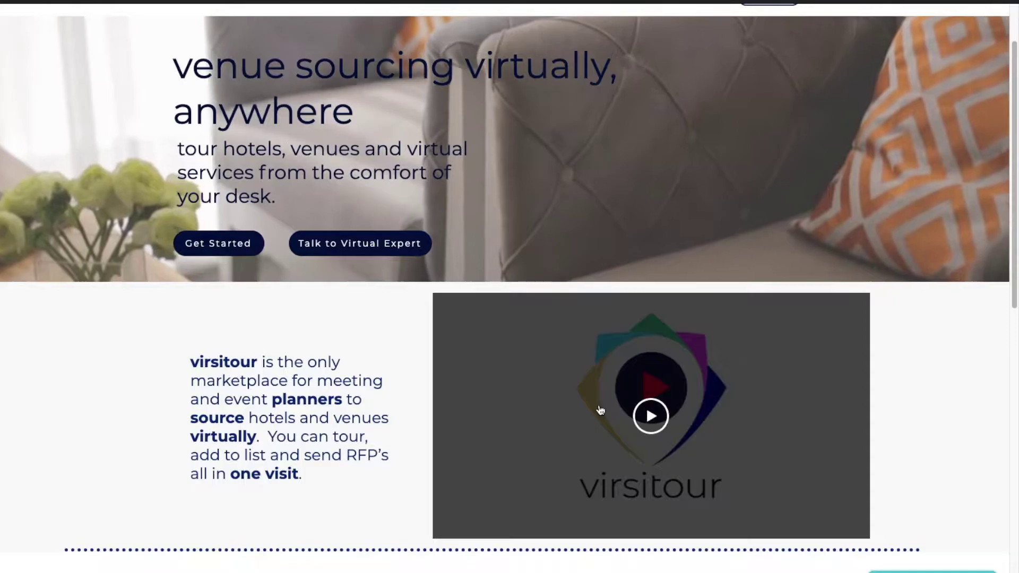
pyautogui.scroll(-6, 912, 412)
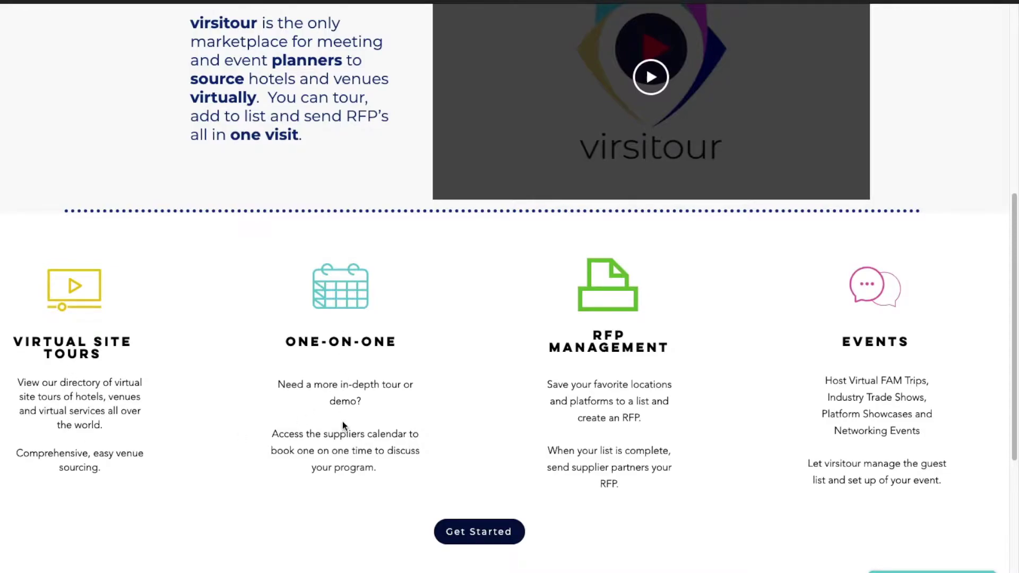
pyautogui.click(502, 540)
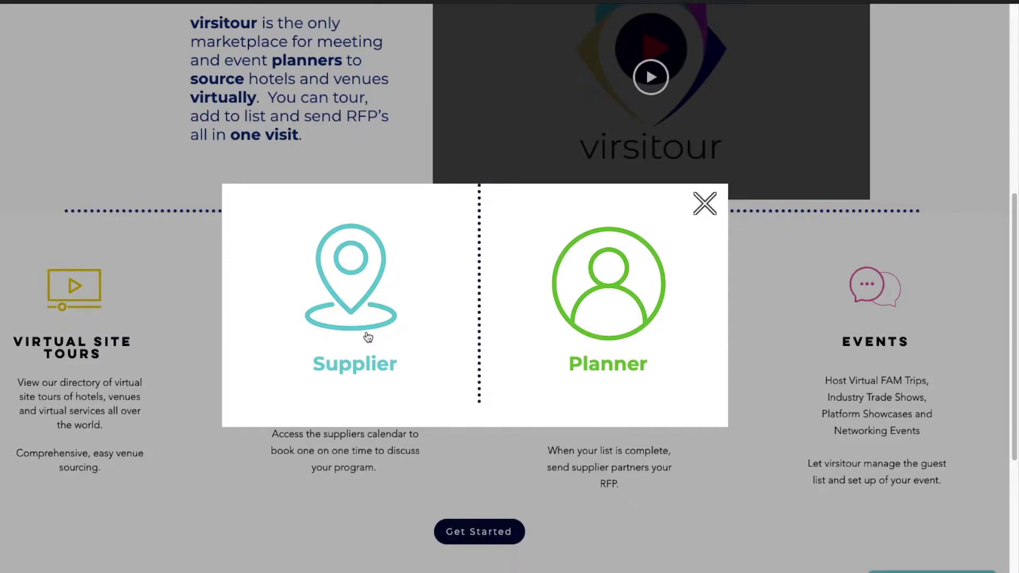
pyautogui.click(595, 328)
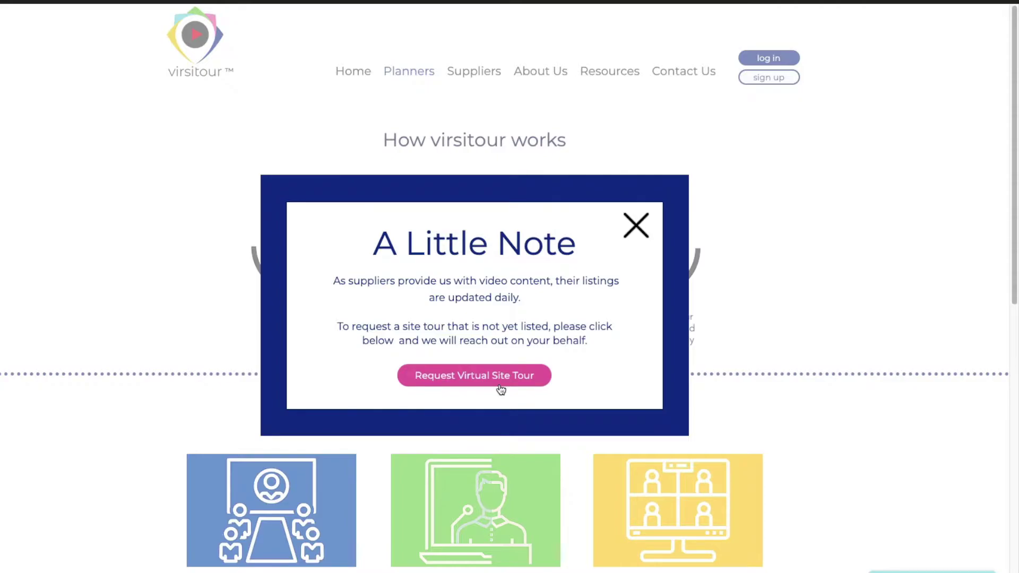
pyautogui.click(641, 223)
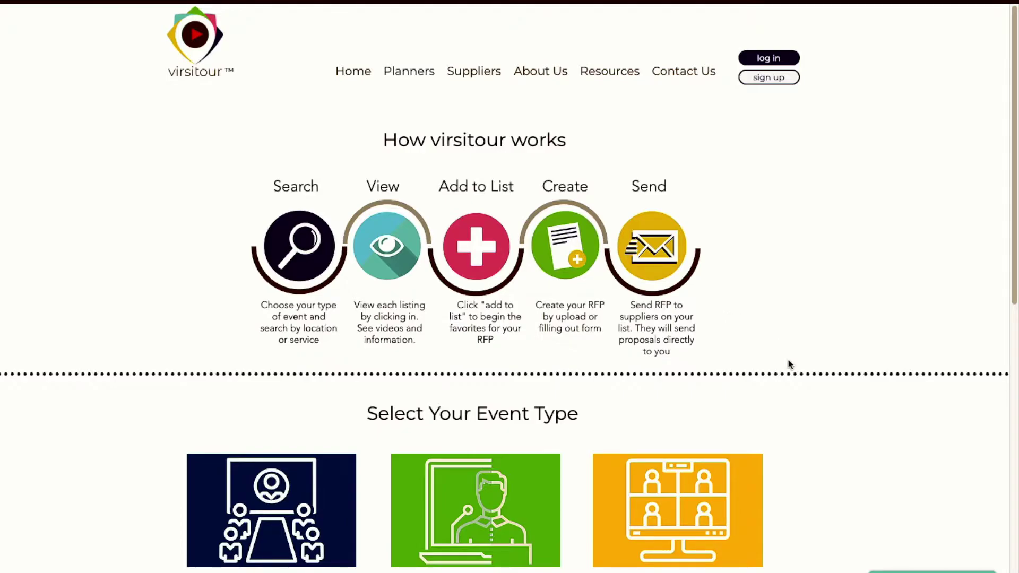
pyautogui.scroll(-5, 811, 434)
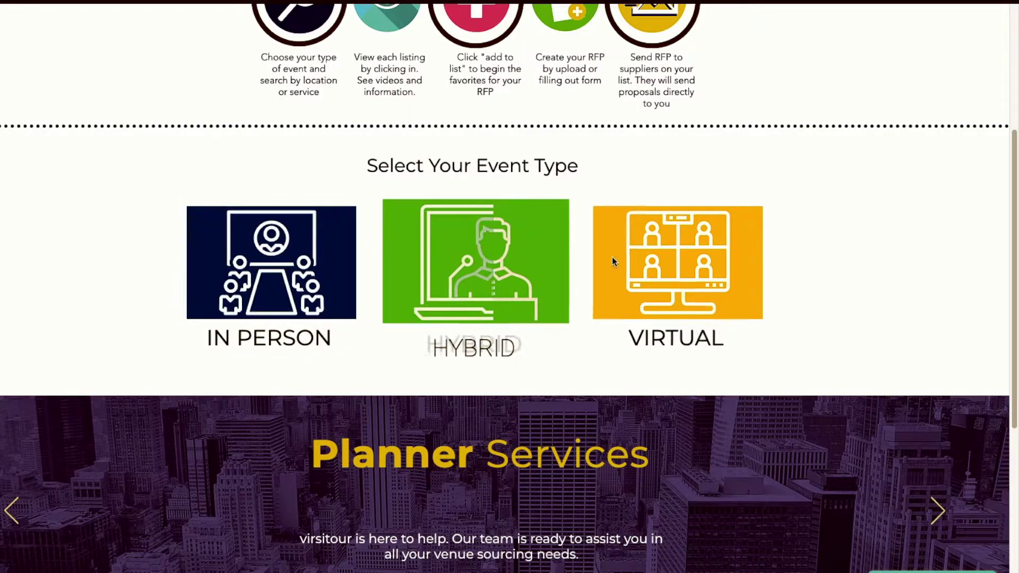
pyautogui.scroll(-3, 668, 367)
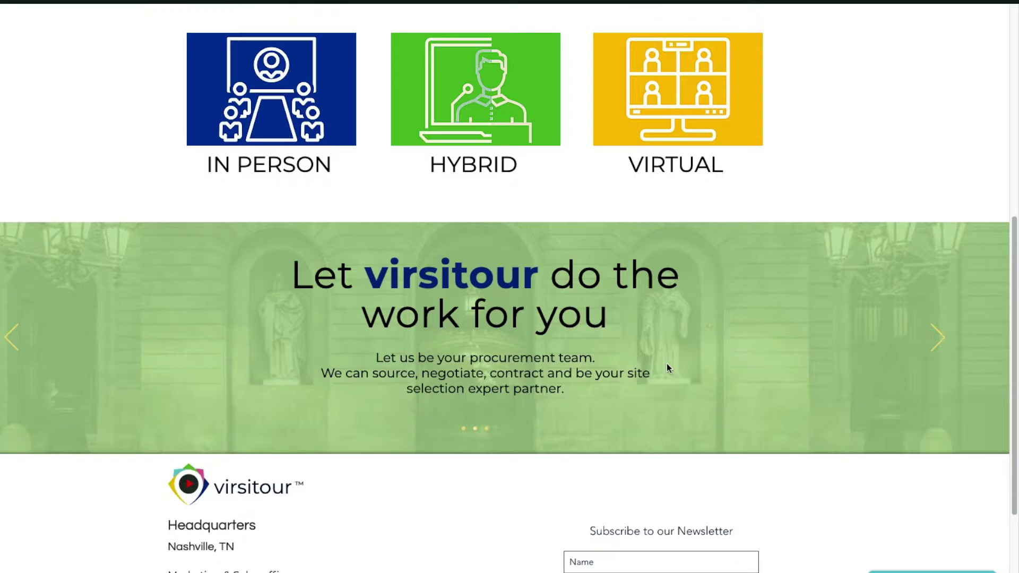
pyautogui.click(938, 337)
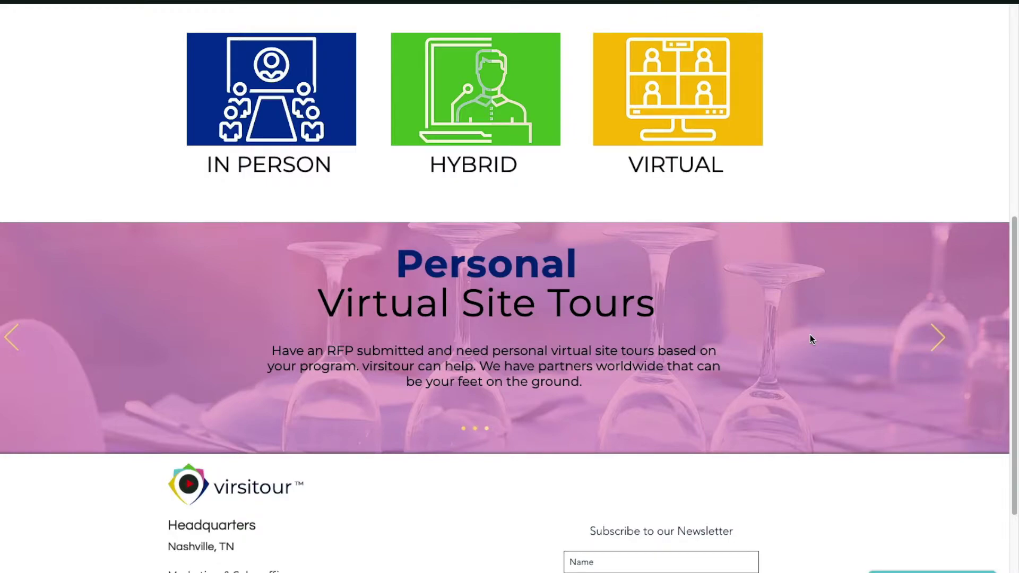
pyautogui.click(937, 337)
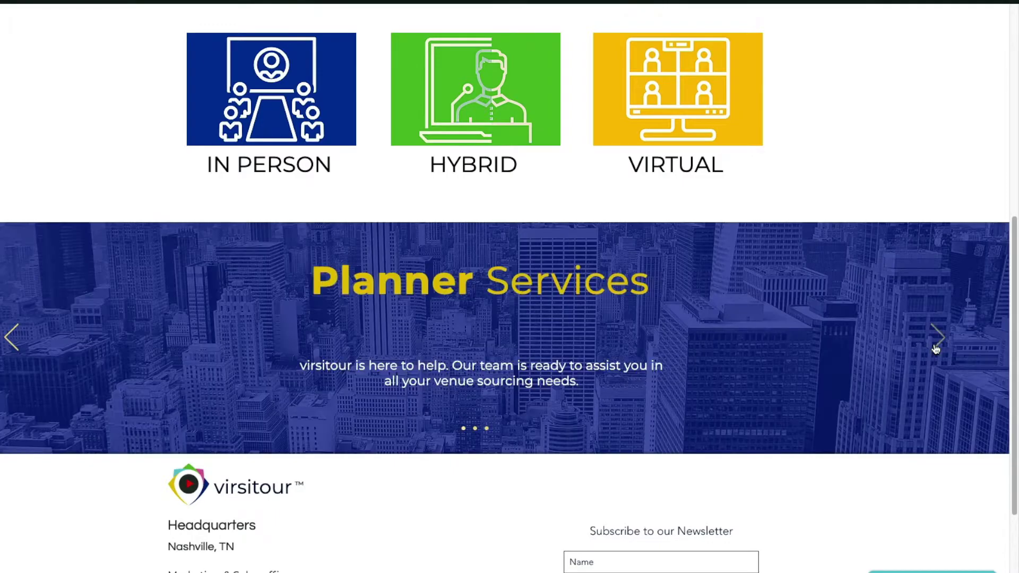
pyautogui.scroll(8, 929, 350)
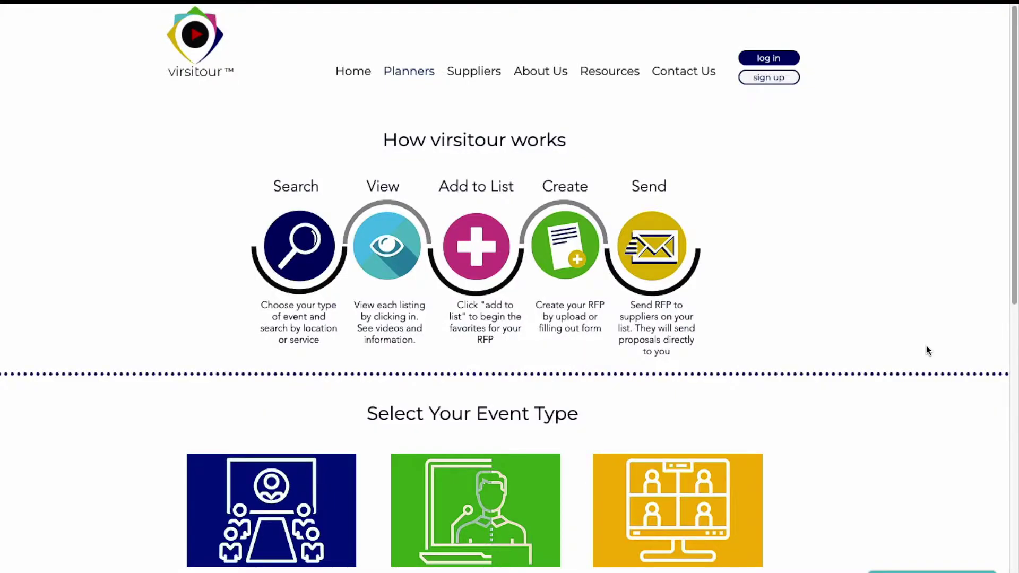
# Step: Search in-person venues with the location 'Nashville', selecting Nashville TN, USA
pyautogui.click(269, 488)
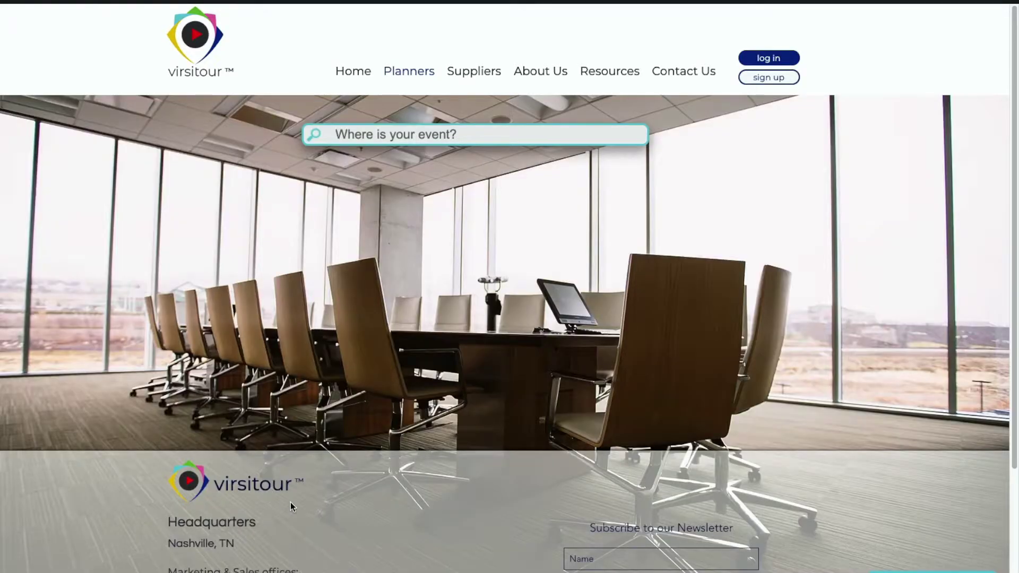
pyautogui.click(382, 136)
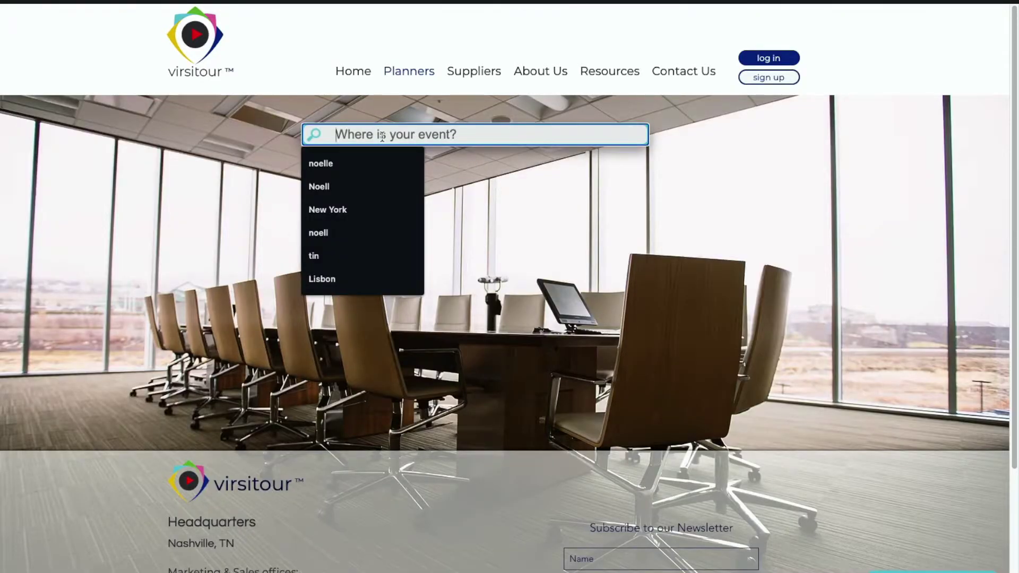
pyautogui.write('Nashville')
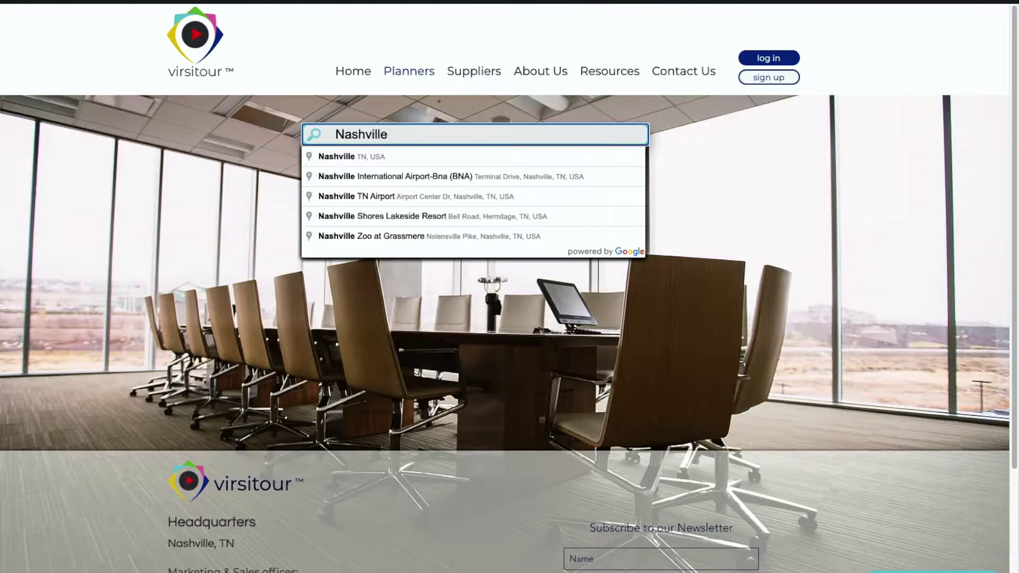
pyautogui.click(383, 159)
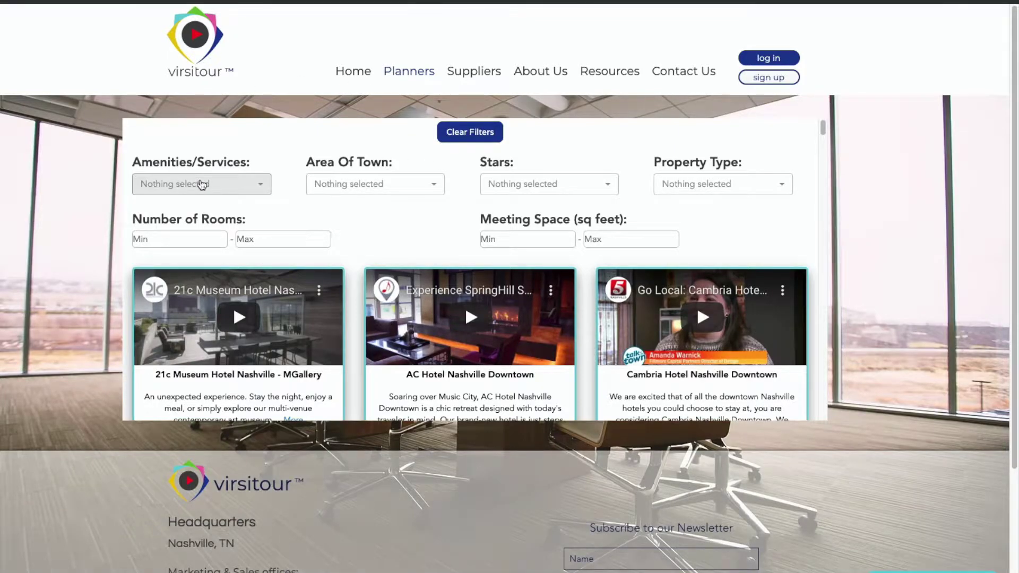
# Step: Look through the amenity, area of town, star rating and property type filters without applying any
pyautogui.click(200, 184)
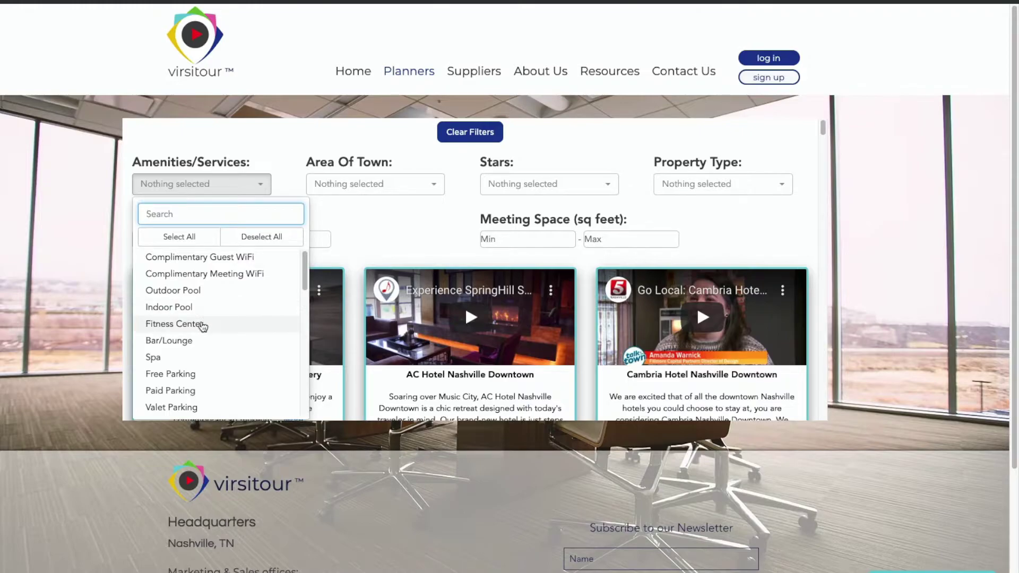
pyautogui.click(376, 206)
pyautogui.click(380, 186)
pyautogui.click(557, 189)
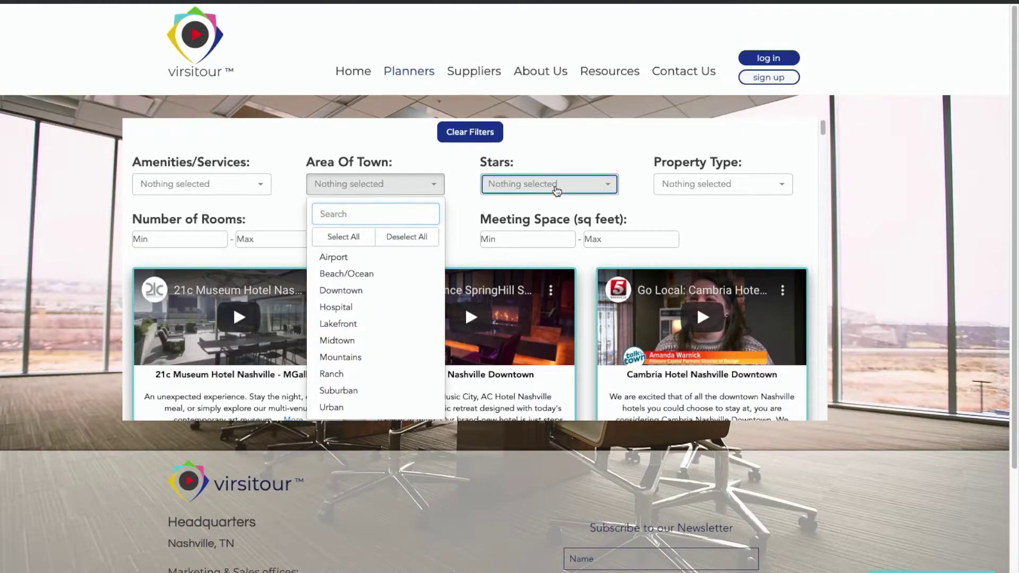
pyautogui.click(673, 191)
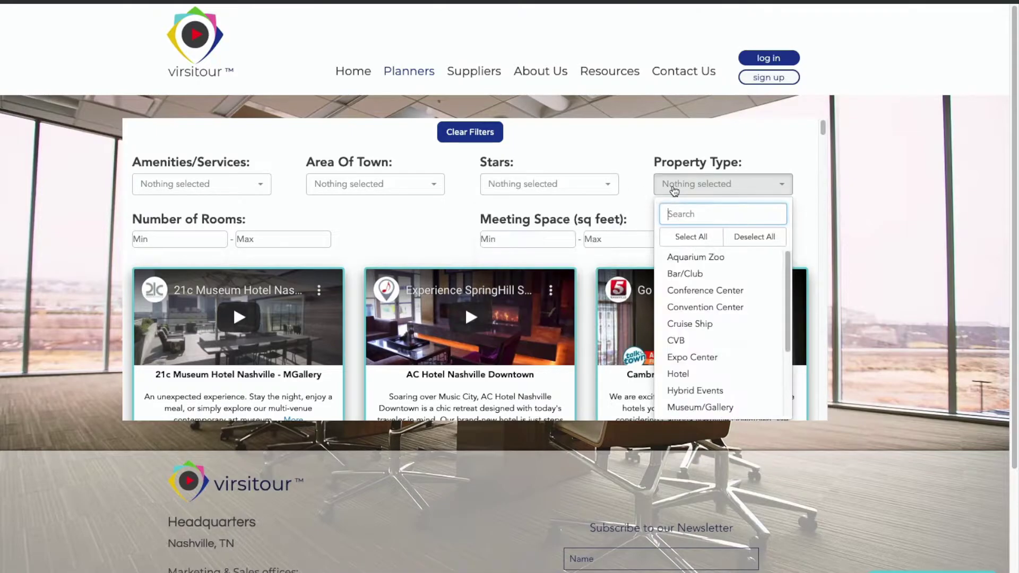
pyautogui.click(397, 218)
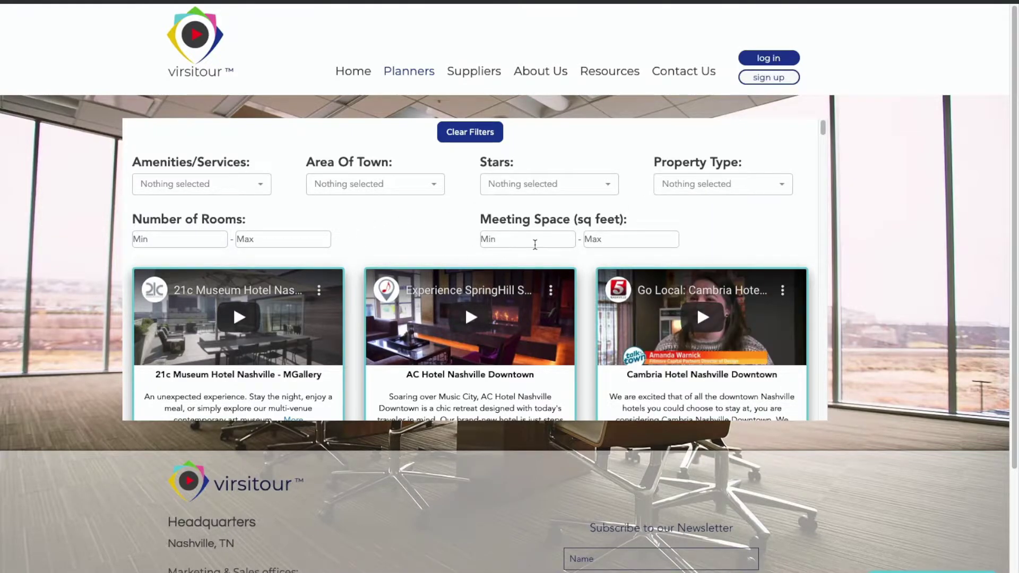
pyautogui.scroll(-4, 425, 234)
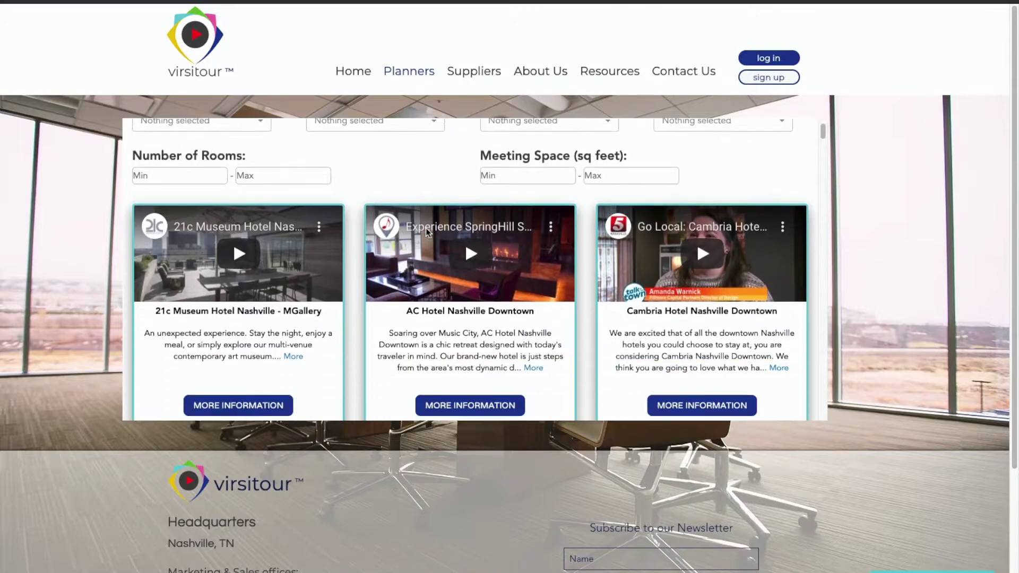
# Step: Play and pause the Noelle Nashville preview video, then open its full listing
pyautogui.scroll(-6, 426, 231)
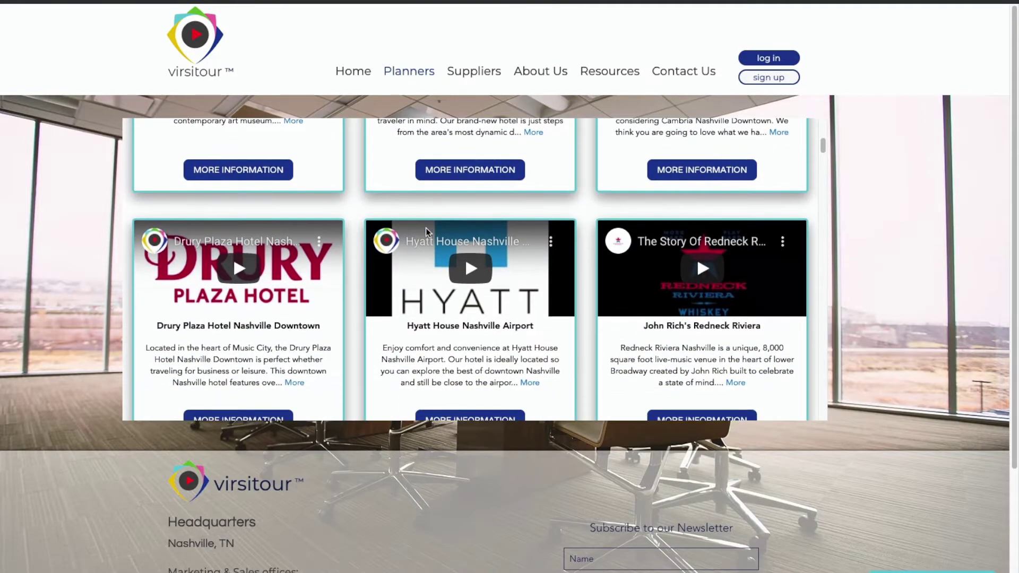
pyautogui.scroll(-1, 428, 232)
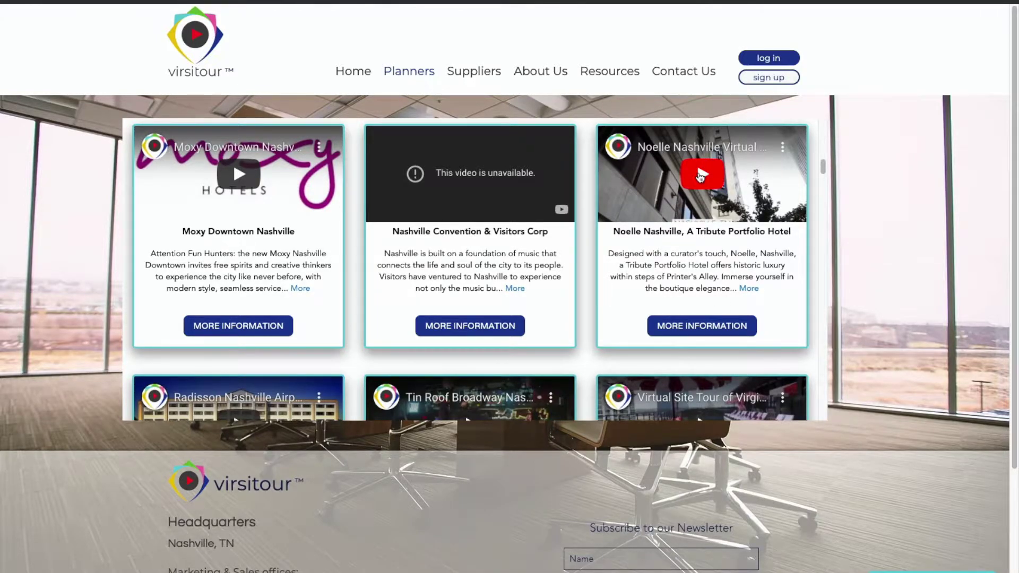
pyautogui.click(701, 177)
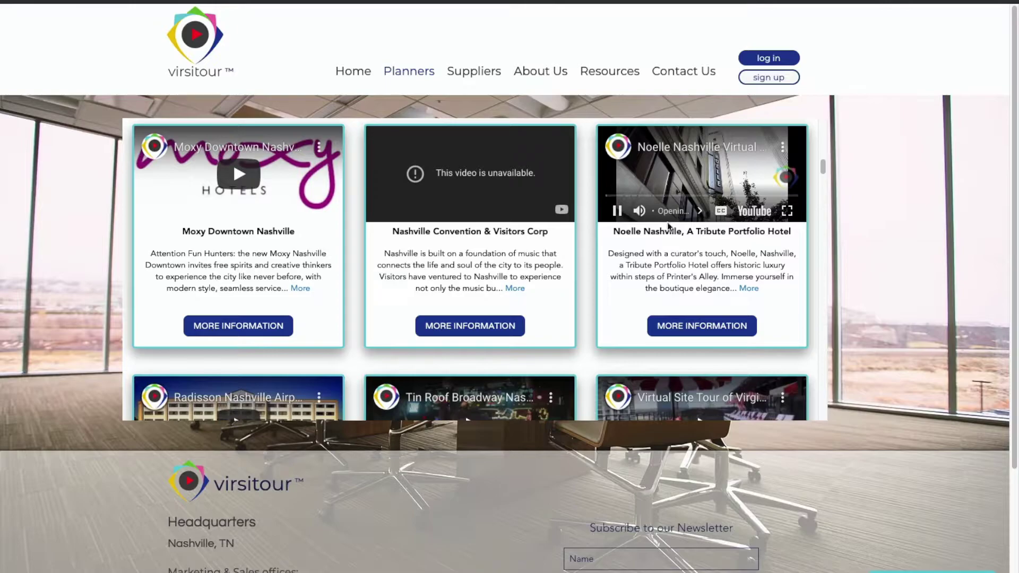
pyautogui.click(618, 211)
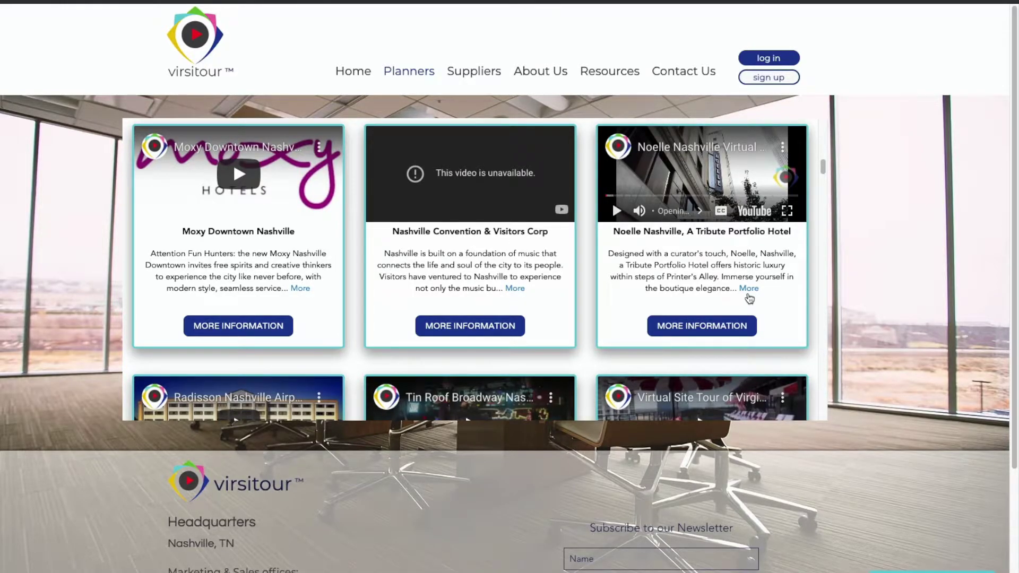
pyautogui.click(749, 290)
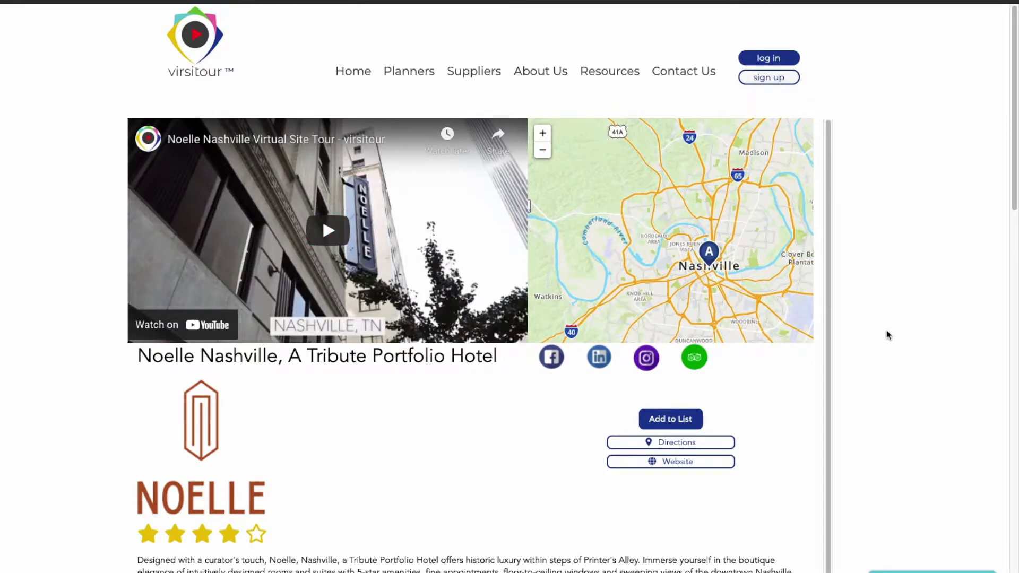
# Step: Play the Noelle virtual site tour, skip to the Trade Room part, then pause it
pyautogui.click(320, 231)
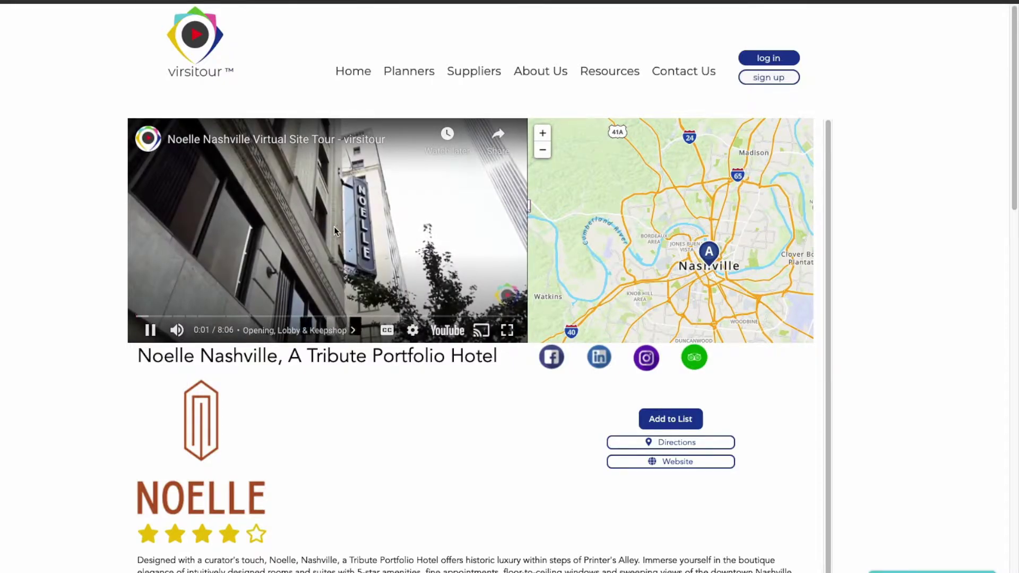
pyautogui.click(203, 316)
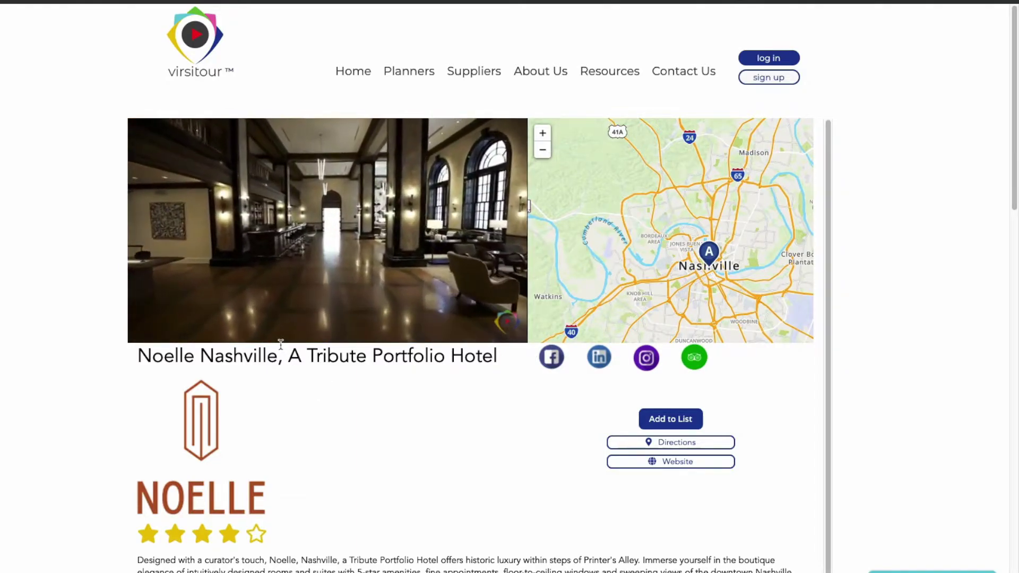
pyautogui.moveTo(150, 332)
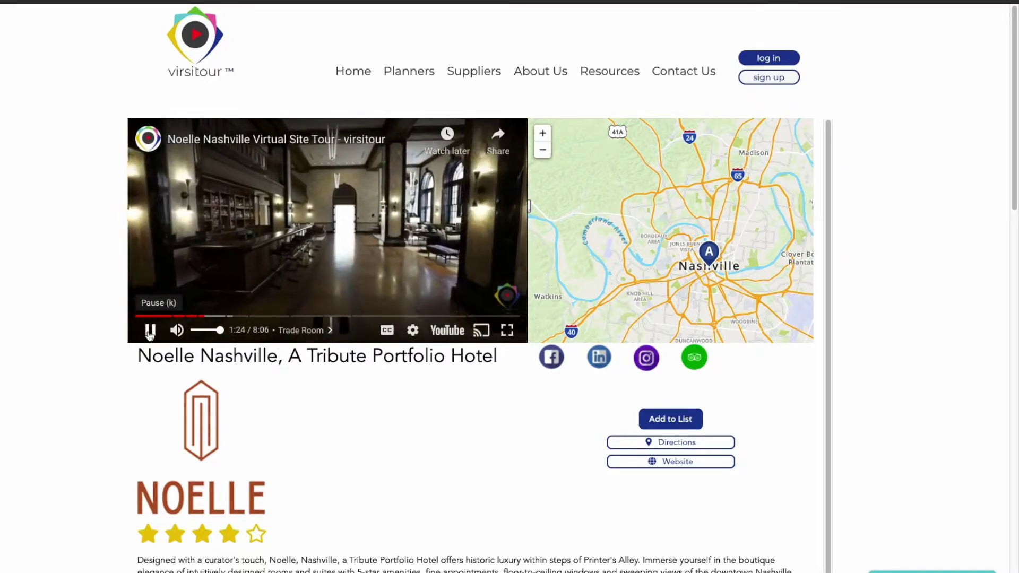
pyautogui.click(149, 331)
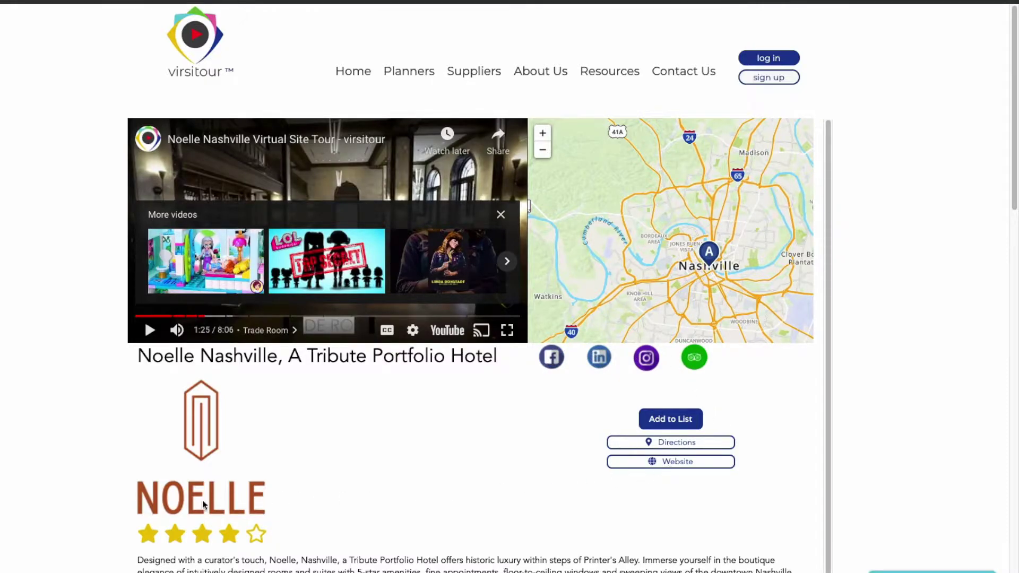
# Step: Review Specifications, Floor Plans, Amenities and Promo, jump back to the top, and choose Add to List
pyautogui.scroll(-4, 238, 478)
pyautogui.scroll(-4, 237, 474)
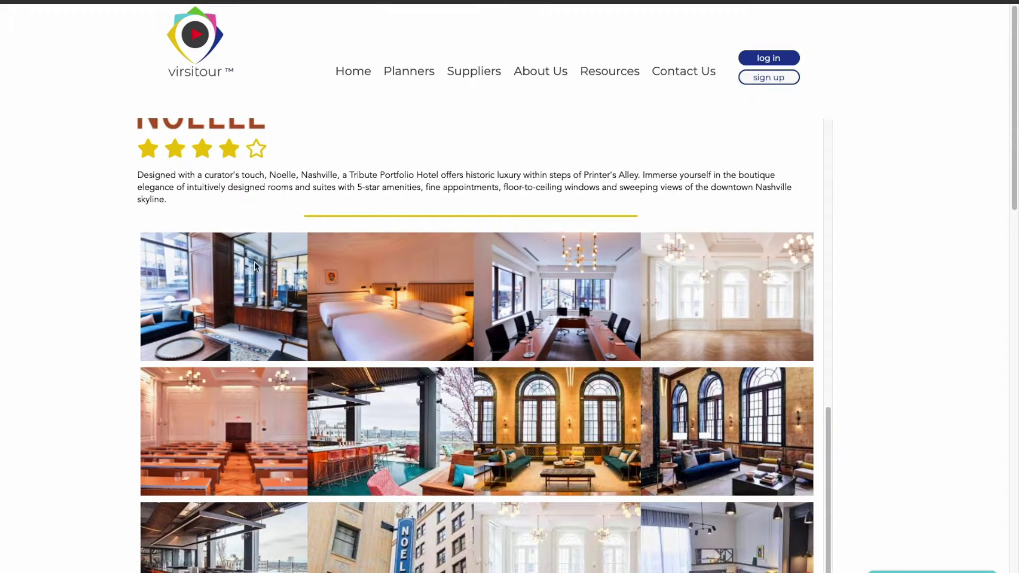
pyautogui.scroll(-3, 884, 436)
pyautogui.scroll(-8, 873, 432)
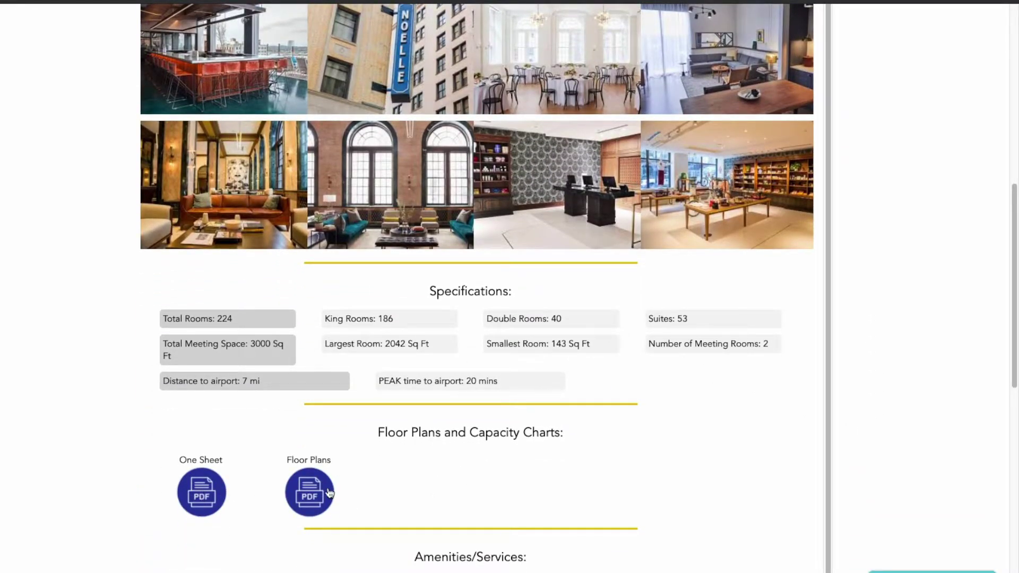
pyautogui.scroll(-2, 428, 494)
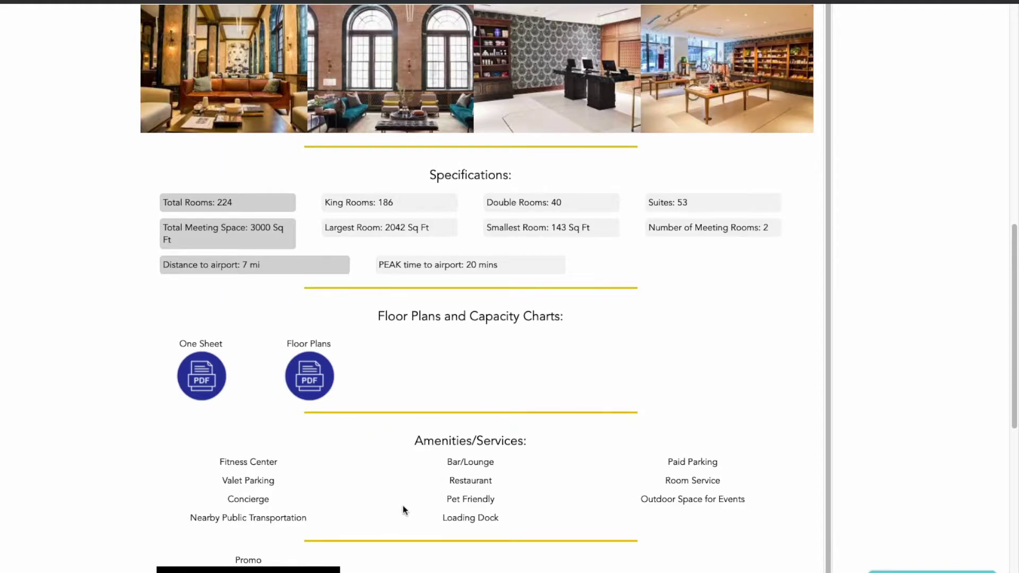
pyautogui.scroll(-2, 403, 509)
pyautogui.scroll(-1, 499, 533)
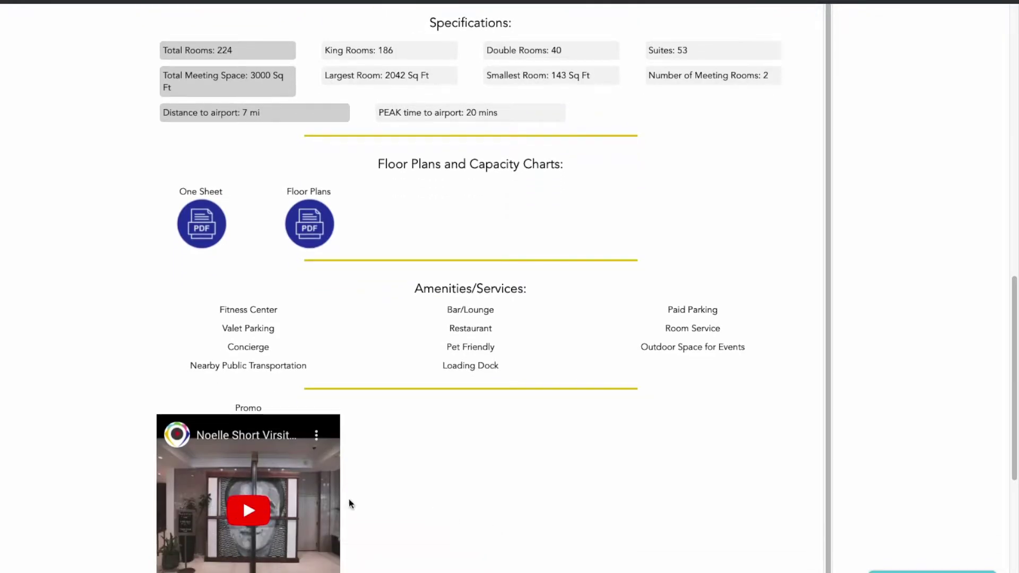
pyautogui.press('Home')
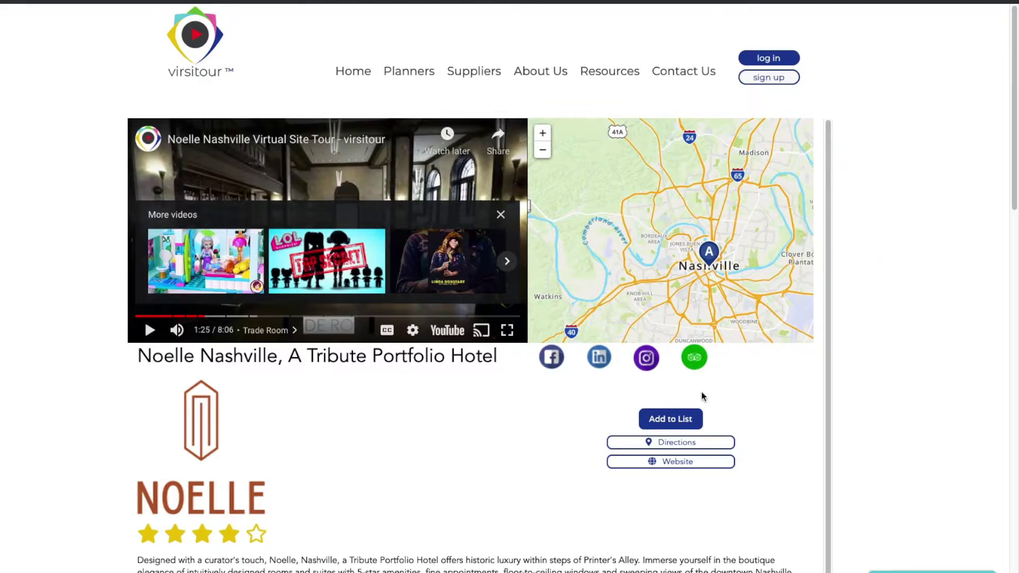
pyautogui.click(672, 421)
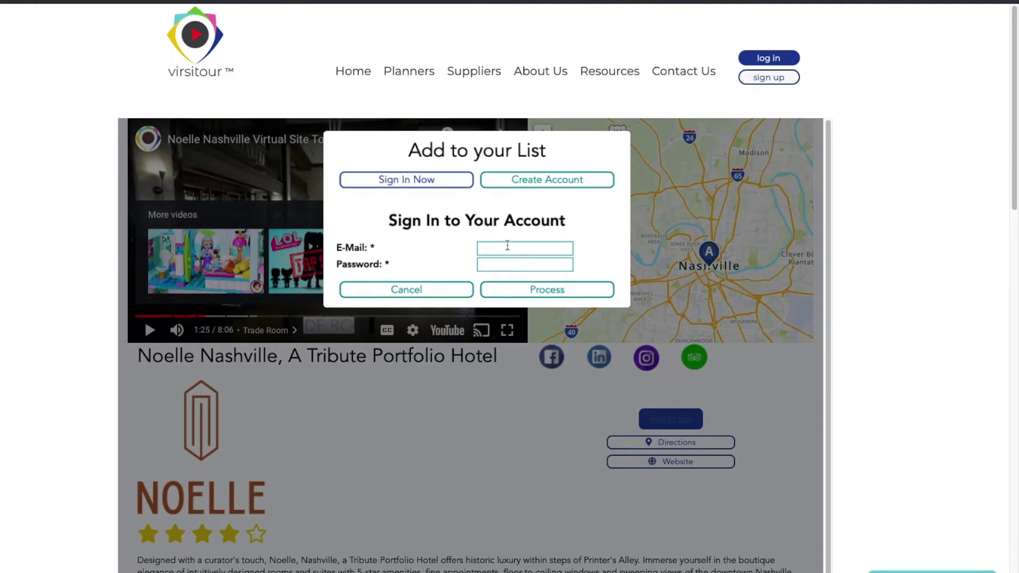
# Step: Sign in with the saved account e-mail and the account password
pyautogui.click(501, 246)
pyautogui.click(492, 265)
pyautogui.click(493, 265)
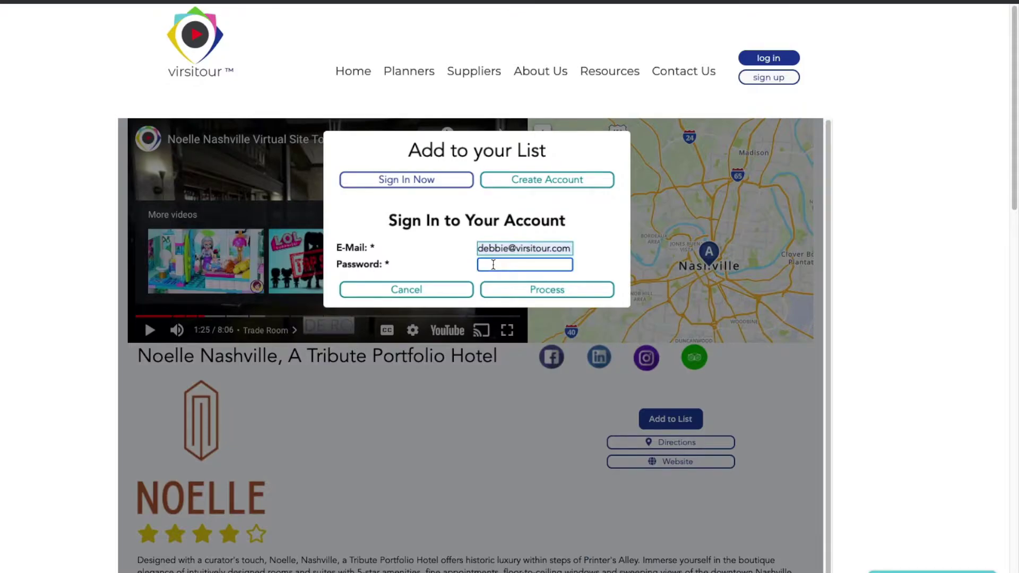
pyautogui.write('*********')
pyautogui.click(509, 293)
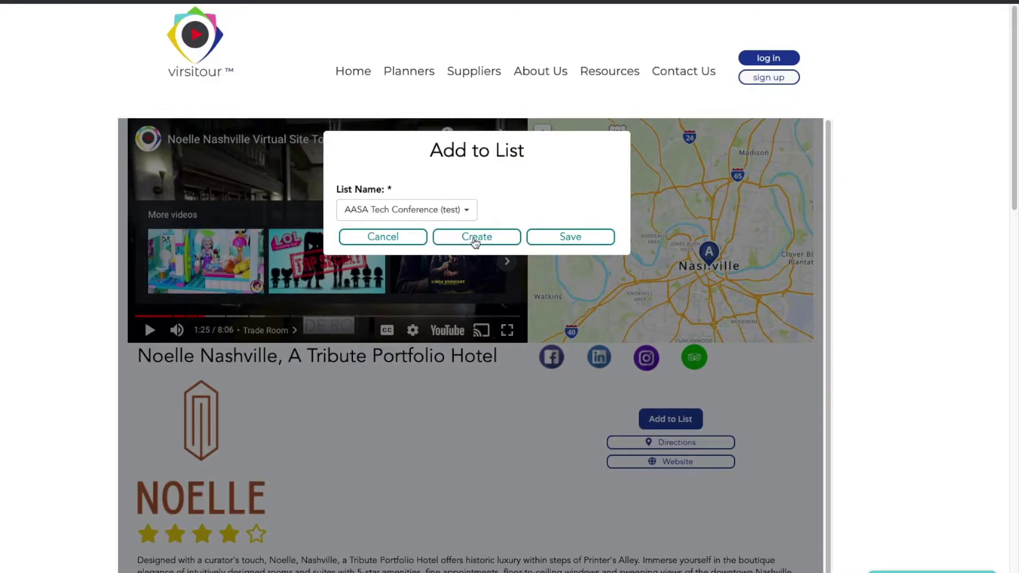
# Step: Select only Nashville Meeting as the List Name and save the hotel to it
pyautogui.click(470, 212)
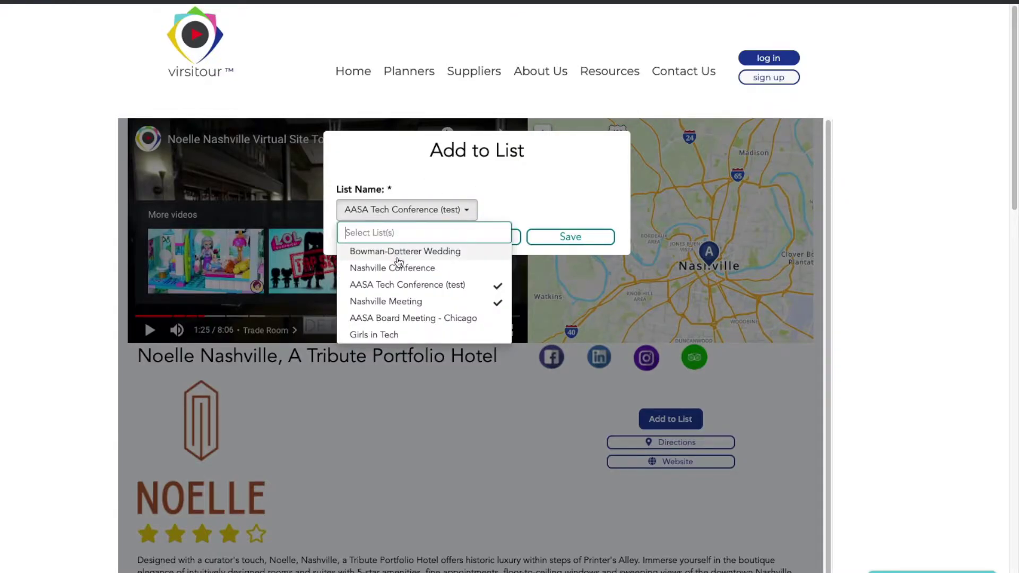
pyautogui.click(497, 302)
pyautogui.click(499, 287)
pyautogui.click(498, 302)
pyautogui.click(446, 306)
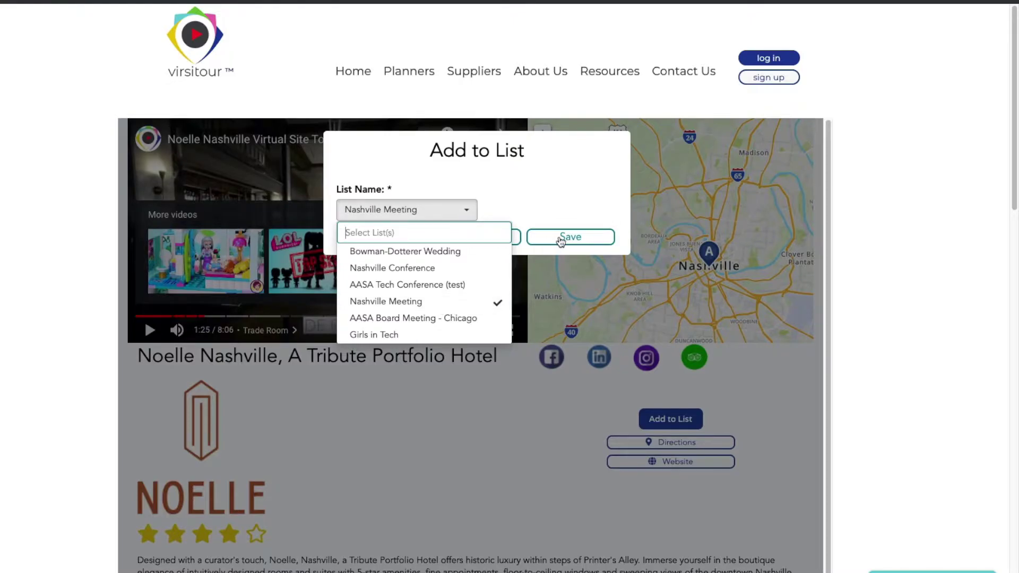
pyautogui.click(561, 238)
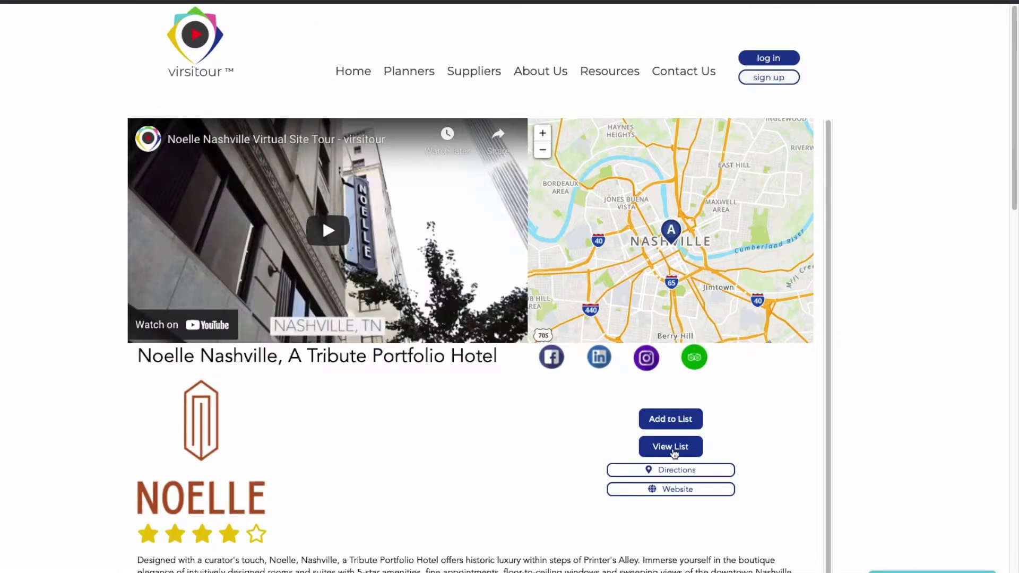
# Step: Open the saved lists, view the Nashville Meeting list with Noelle Nashville, and create an RFP
pyautogui.moveTo(423, 82)
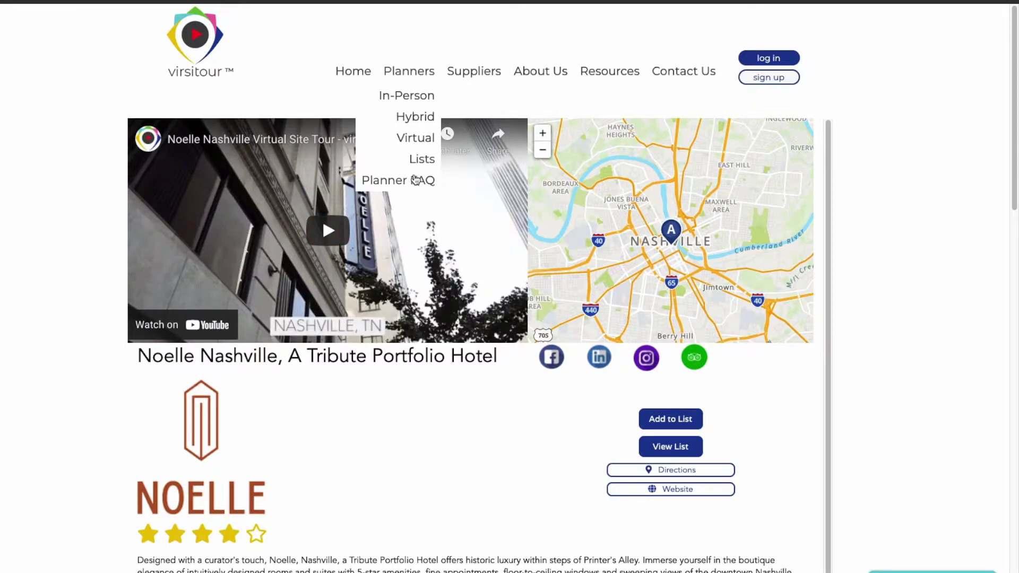
pyautogui.click(670, 452)
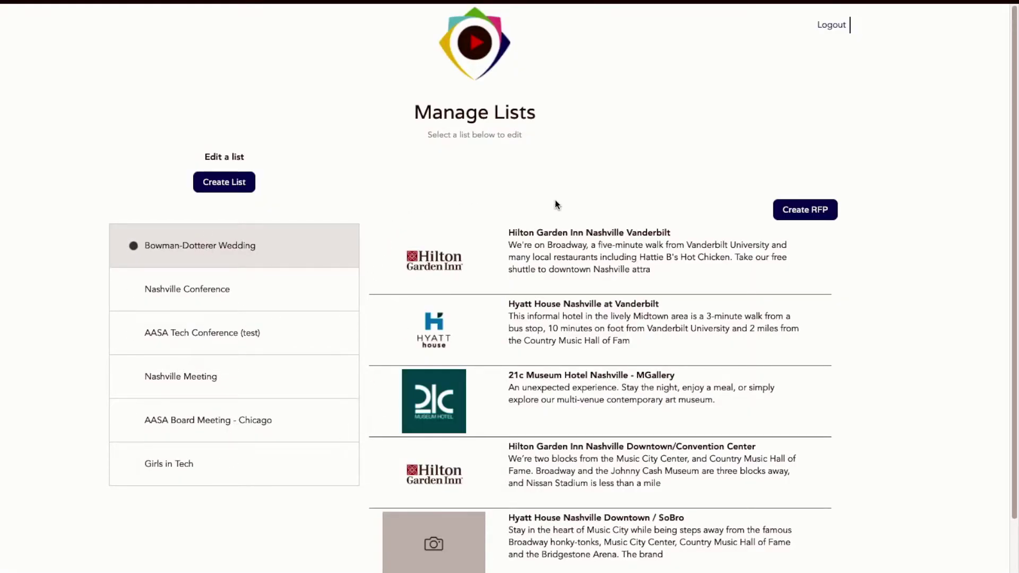
pyautogui.click(199, 288)
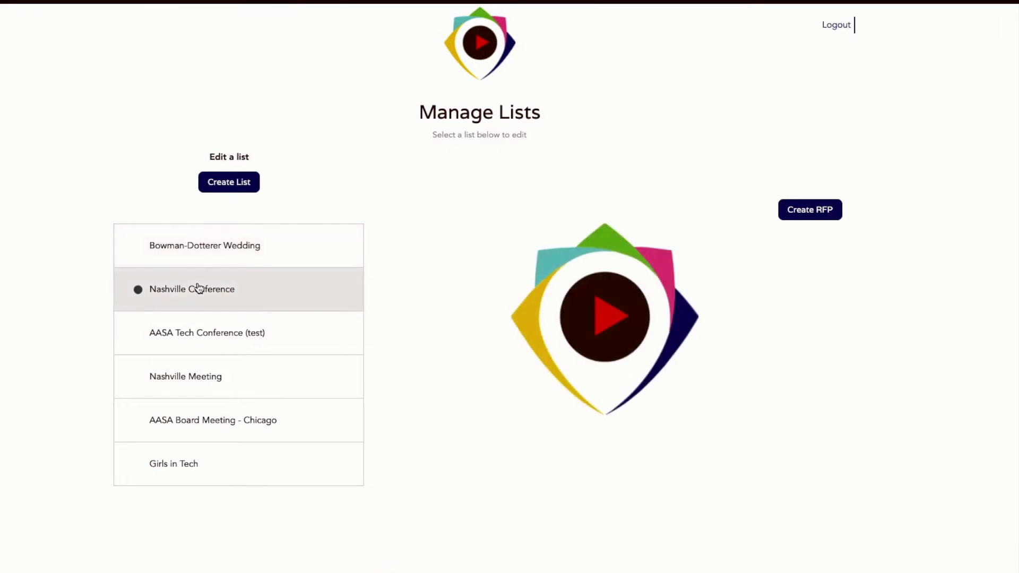
pyautogui.click(339, 372)
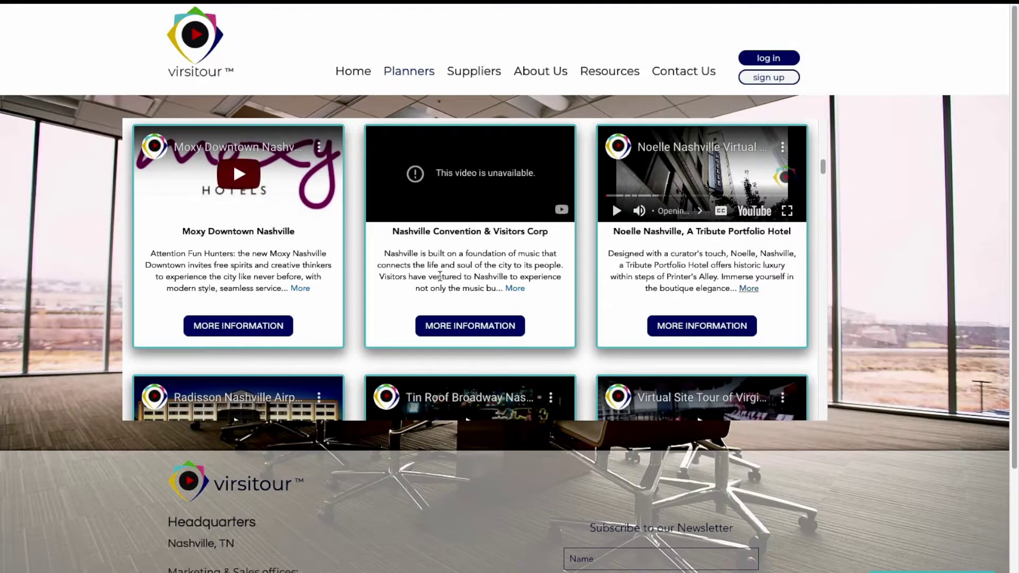
pyautogui.scroll(-1, 440, 276)
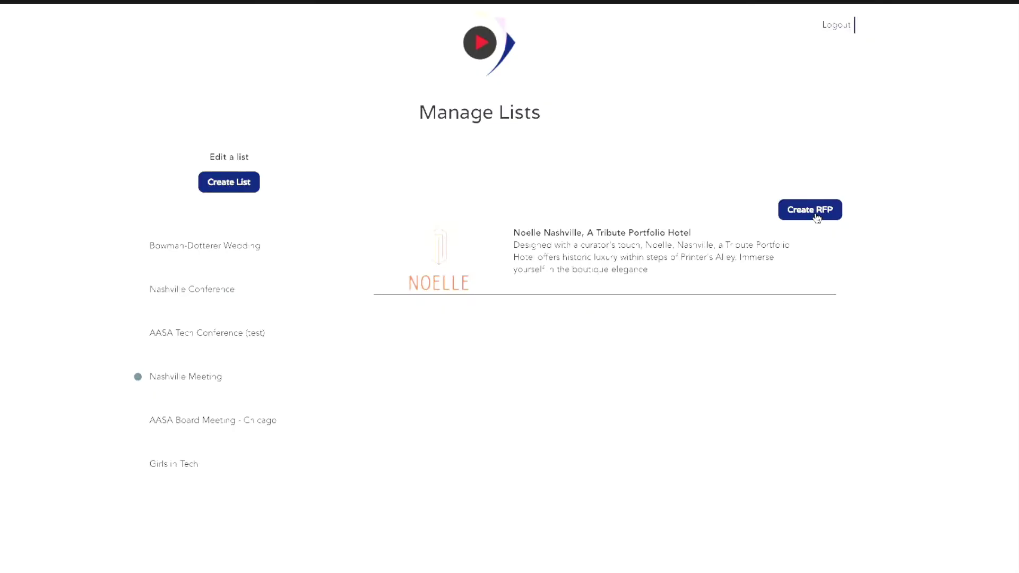
pyautogui.click(816, 216)
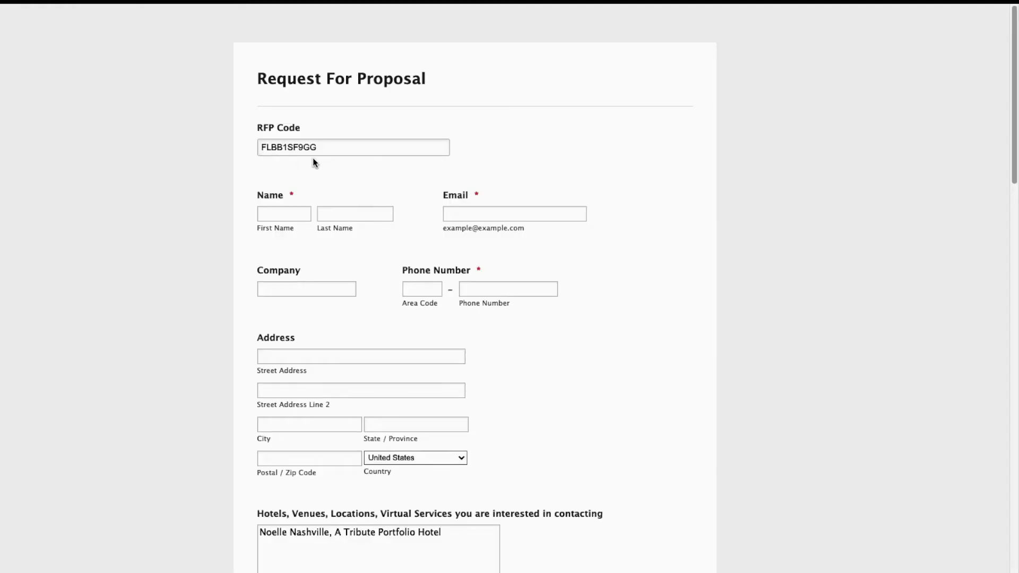
# Step: Switch the RFP's Commissionable answer from Yes to No and scroll past the upload and event type fields
pyautogui.scroll(-5, 435, 425)
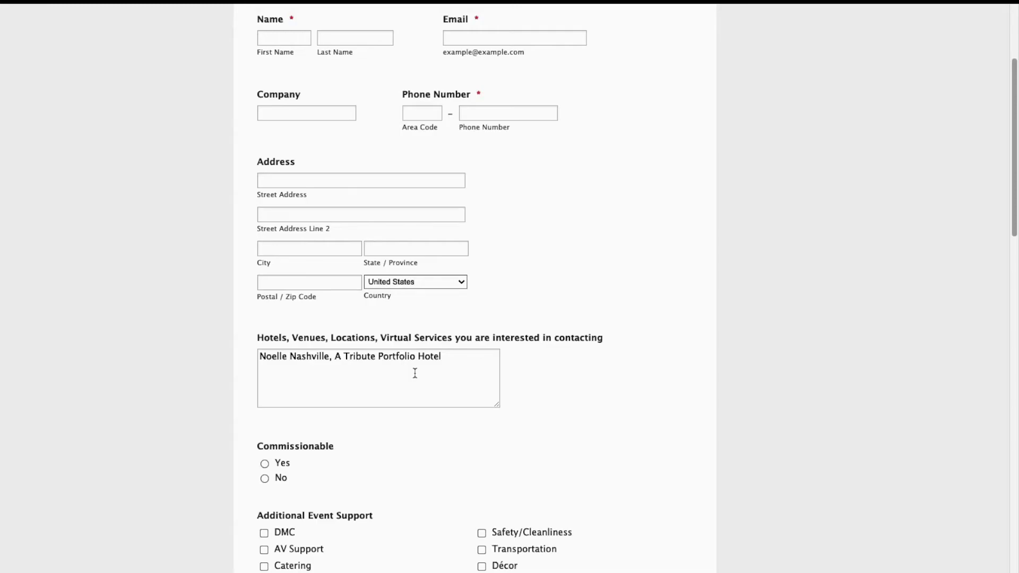
pyautogui.scroll(-3, 415, 373)
pyautogui.click(264, 358)
pyautogui.click(264, 374)
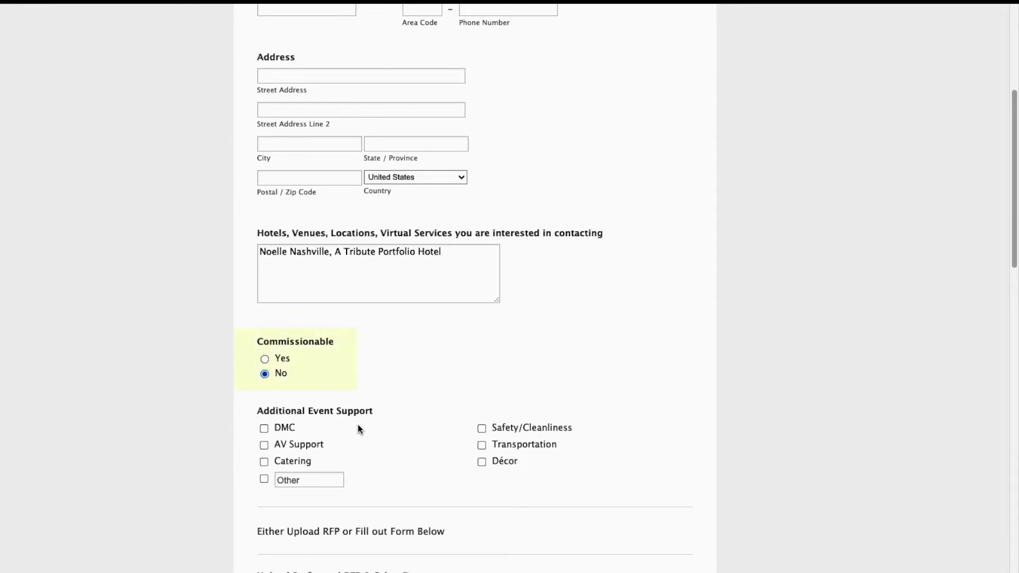
pyautogui.scroll(-2, 358, 429)
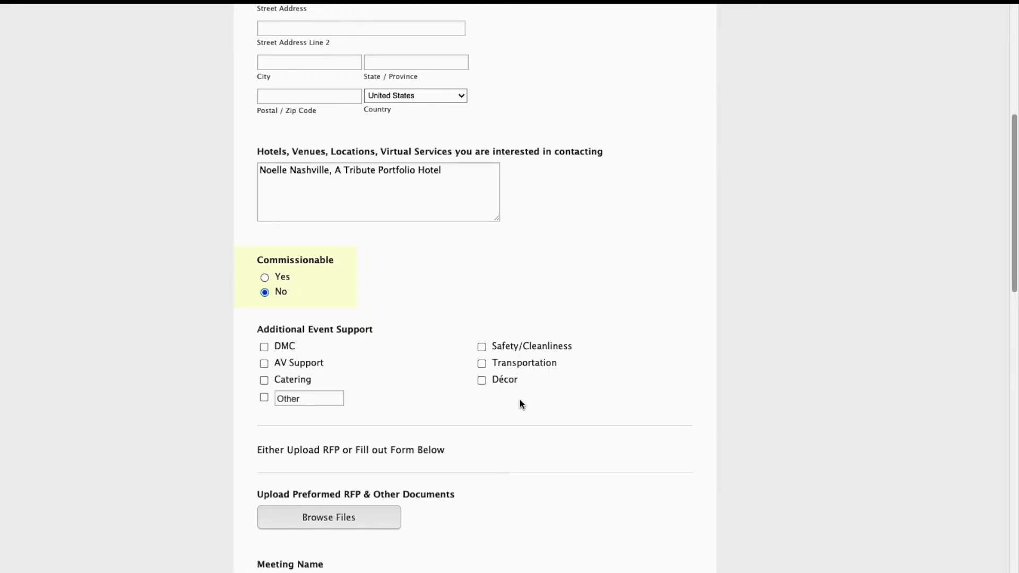
pyautogui.scroll(-5, 522, 403)
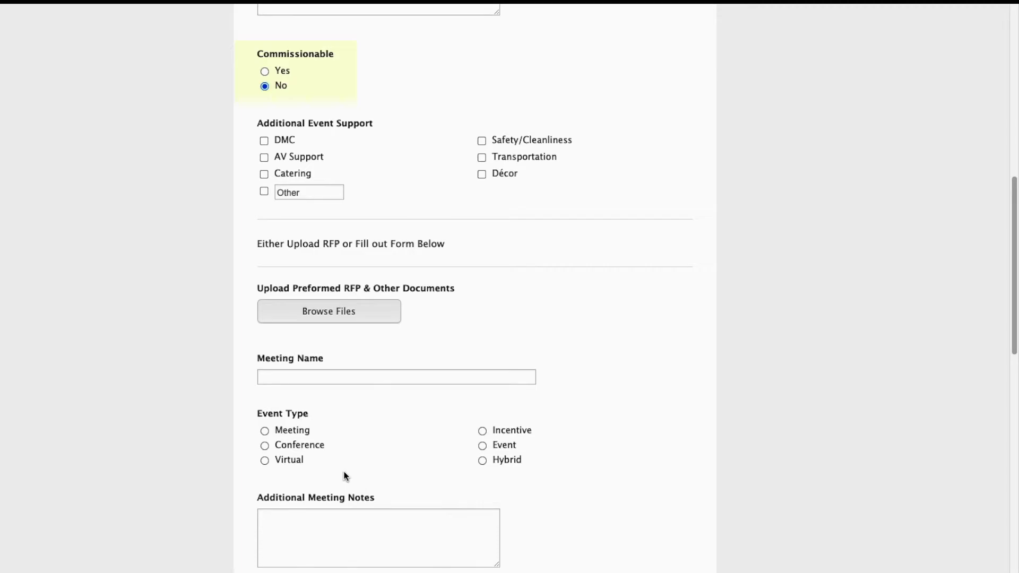
pyautogui.scroll(-5, 344, 476)
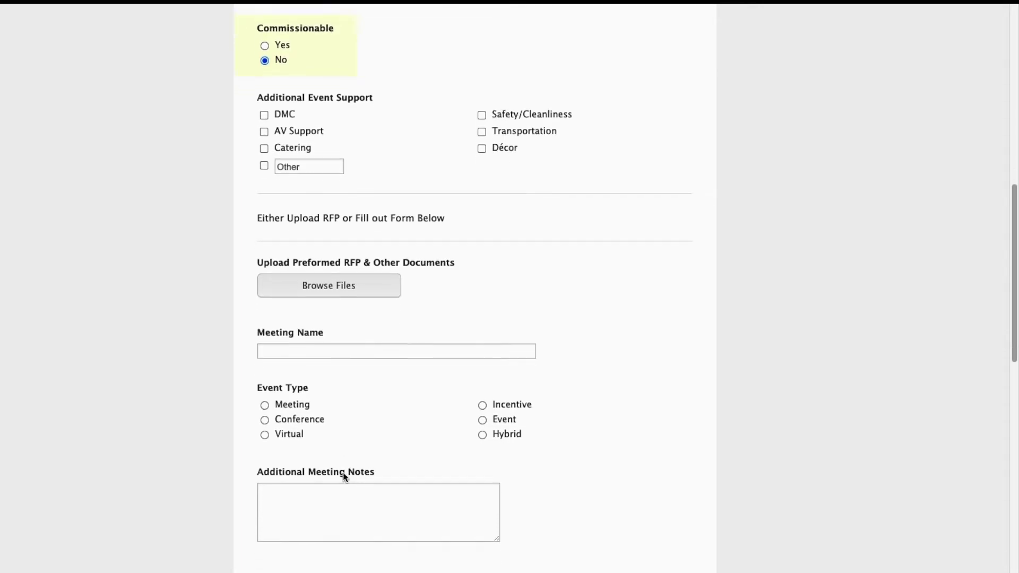
# Step: Set How Many Days to 1 in the Meeting Overview
pyautogui.scroll(-15, 344, 476)
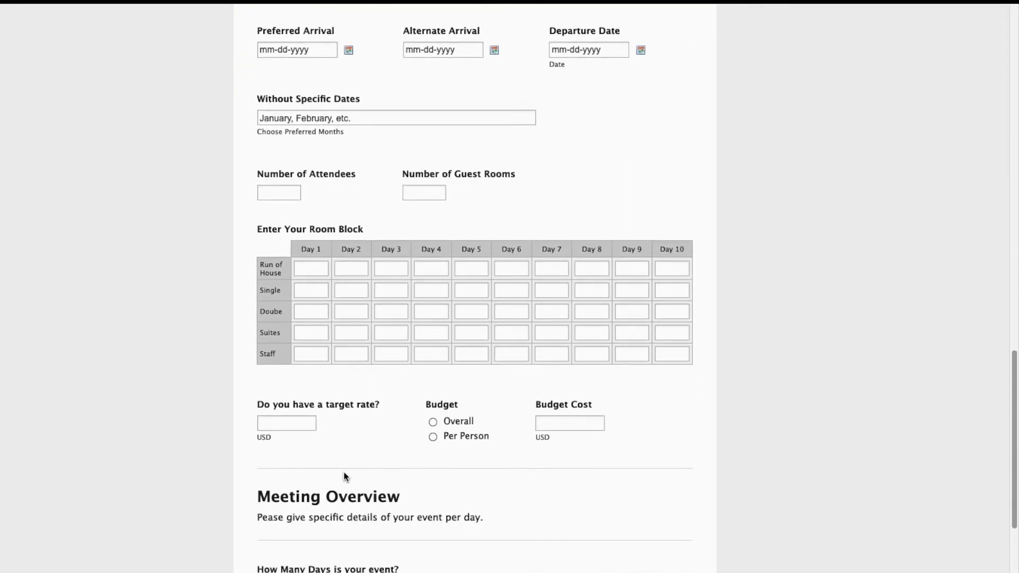
pyautogui.scroll(-2, 345, 477)
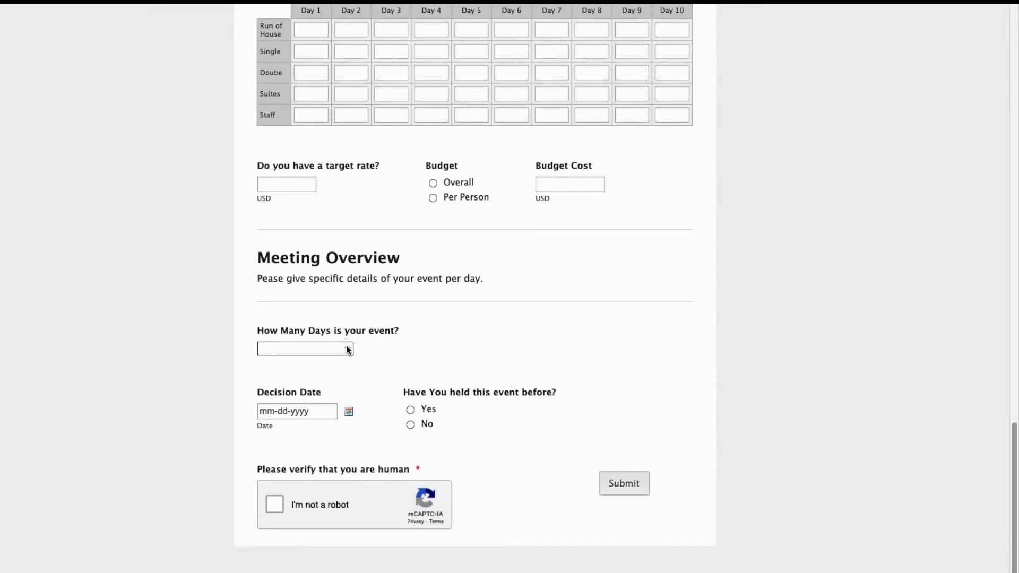
pyautogui.click(347, 350)
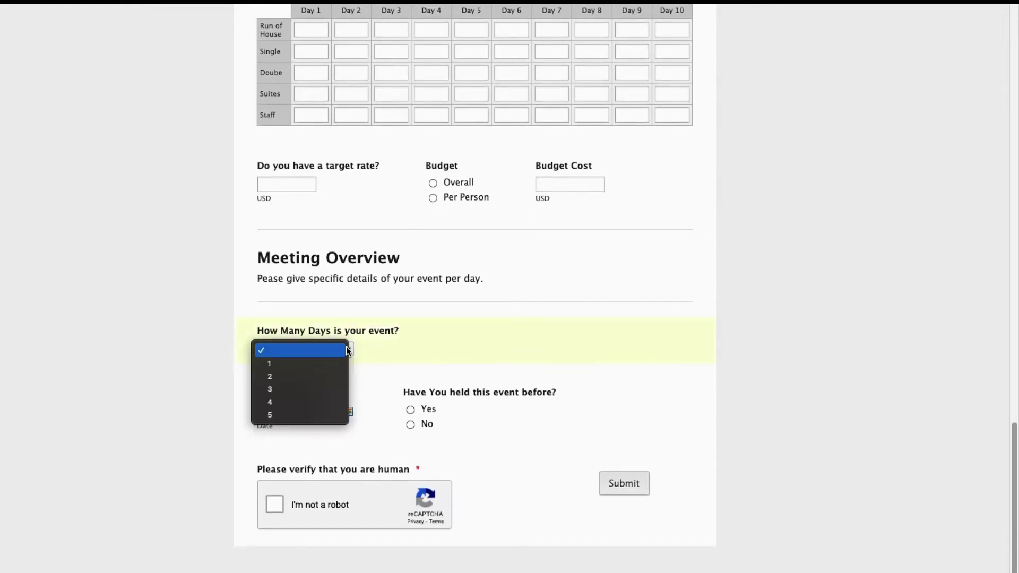
pyautogui.click(322, 363)
# Step: Pass the reCAPTCHA check and submit the request for proposal
pyautogui.scroll(-3, 344, 425)
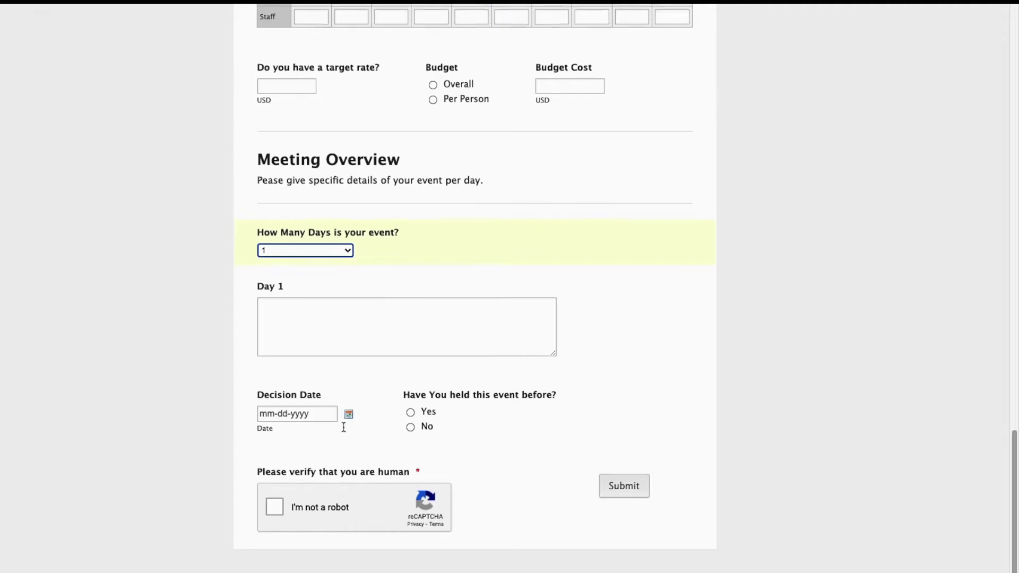
pyautogui.scroll(-1, 348, 429)
pyautogui.click(276, 492)
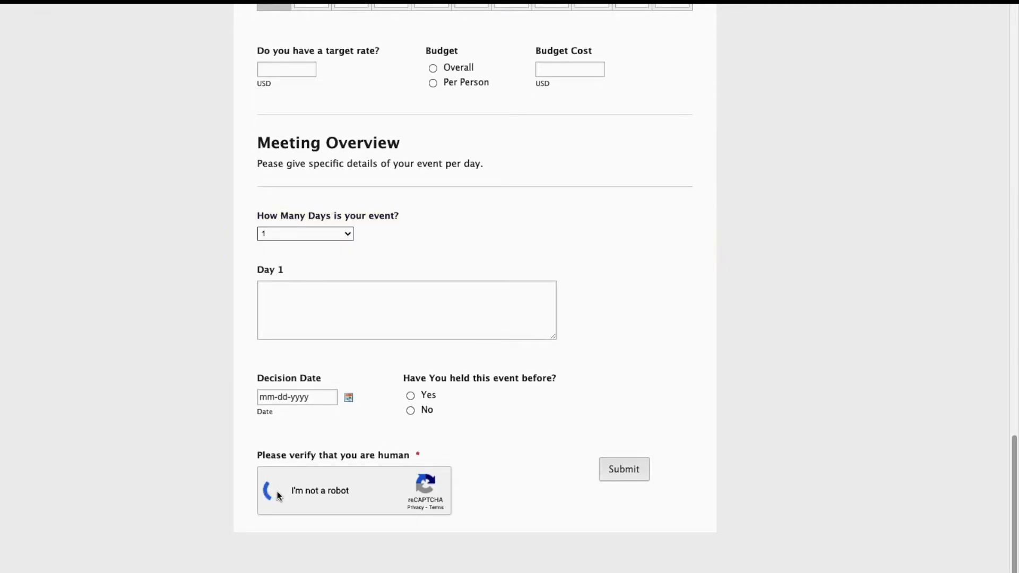
pyautogui.click(614, 471)
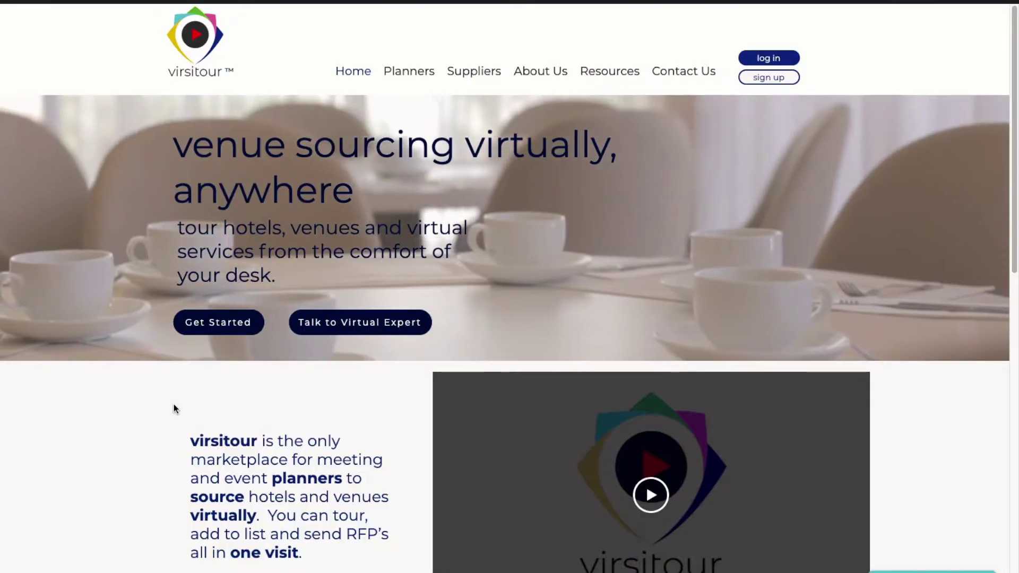
# Step: Go to the Suppliers page and scroll to the Basic, Deluxe, Premiere and Virtual Services plan cards
pyautogui.moveTo(478, 79)
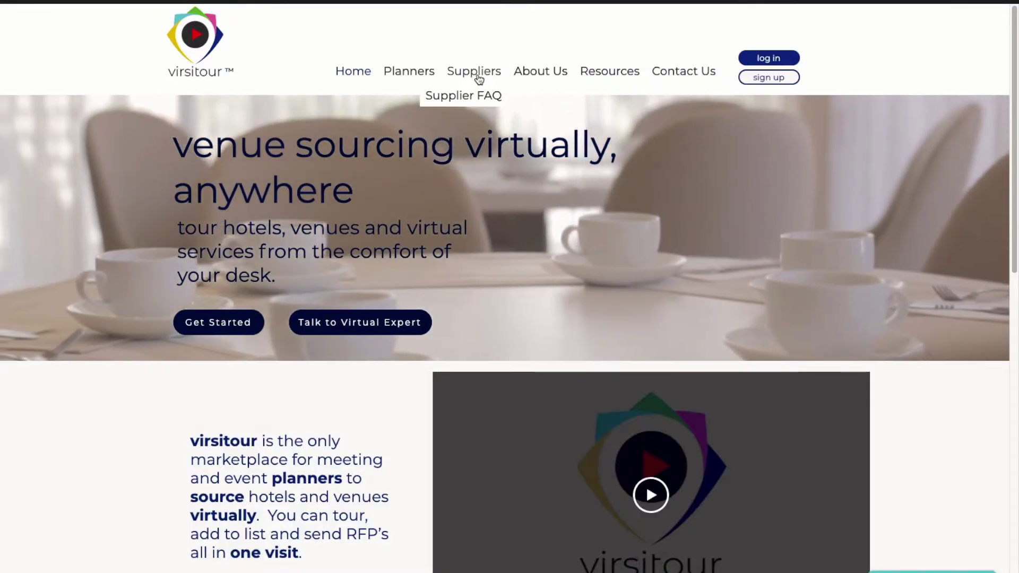
pyautogui.click(477, 79)
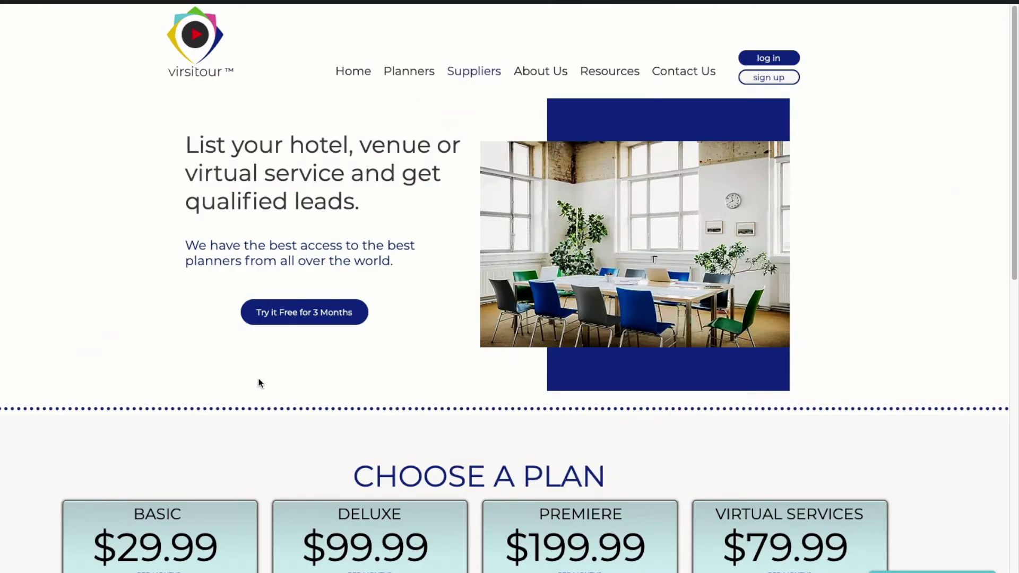
pyautogui.scroll(-7, 408, 377)
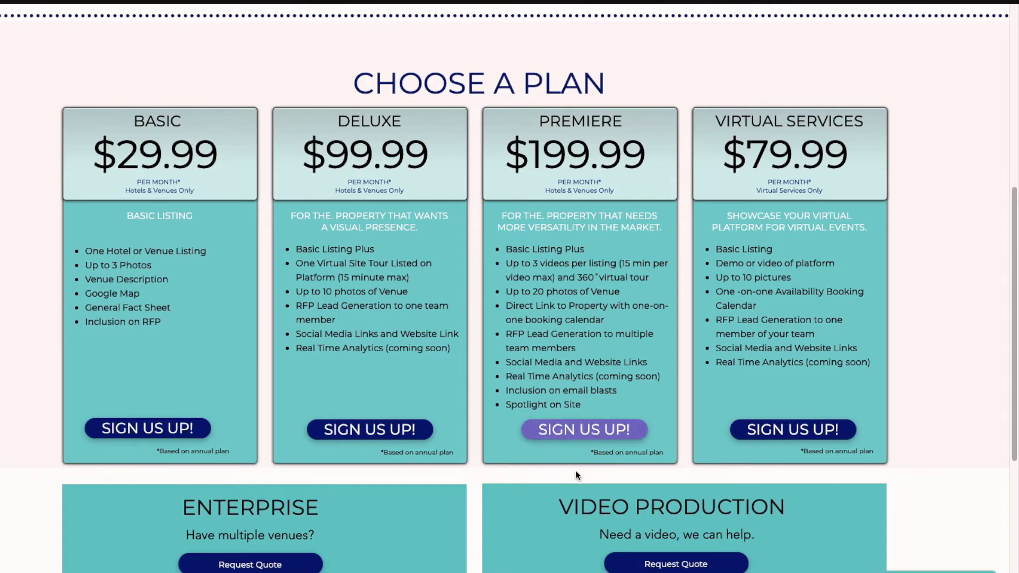
# Step: Sign up for the Premiere plan with Type Hotel, accepting the terms and passing 'I'm not a robot'
pyautogui.click(584, 429)
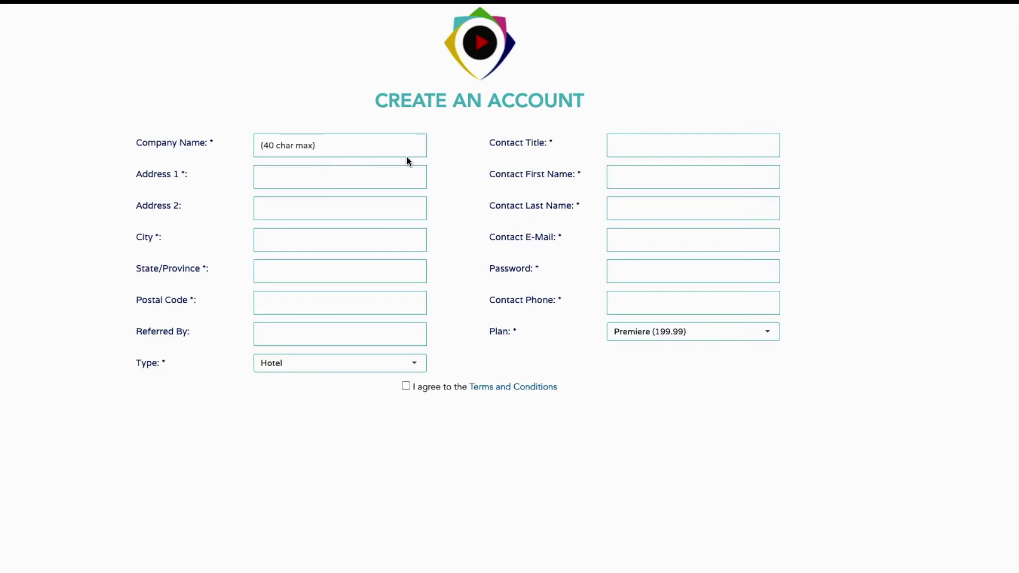
pyautogui.click(276, 144)
pyautogui.click(290, 370)
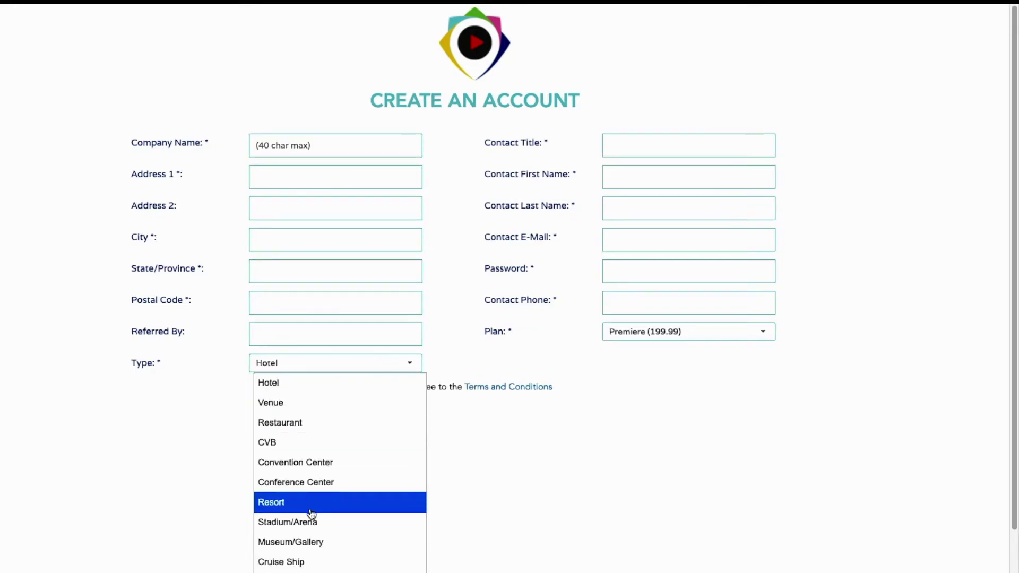
pyautogui.scroll(-3, 308, 536)
pyautogui.scroll(-1, 308, 535)
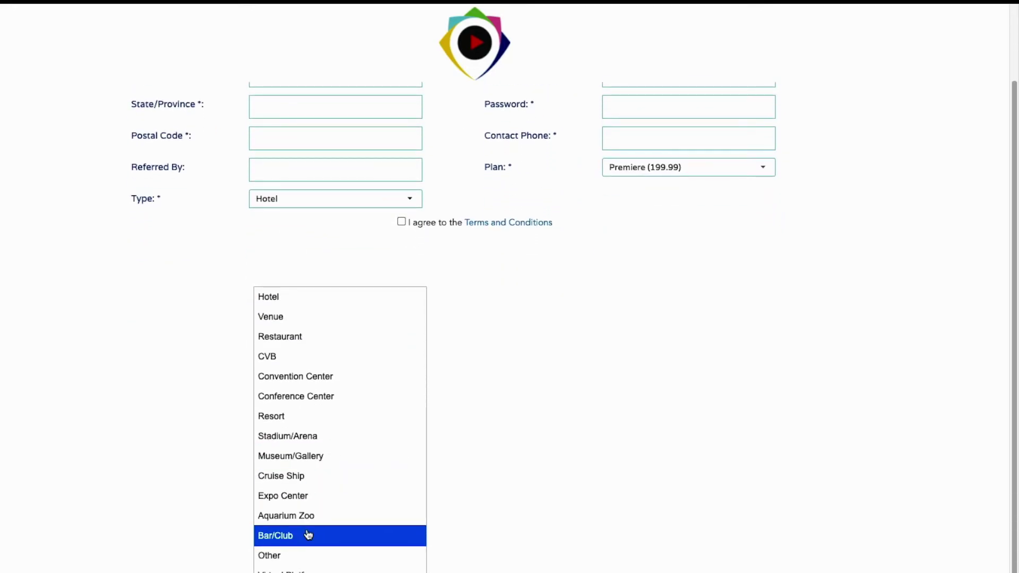
pyautogui.click(540, 304)
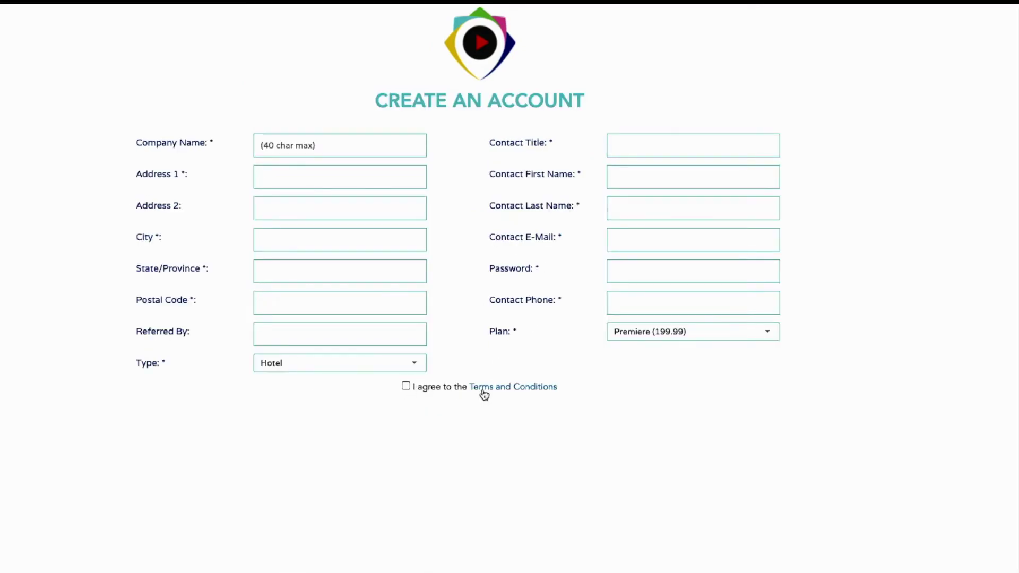
pyautogui.click(408, 386)
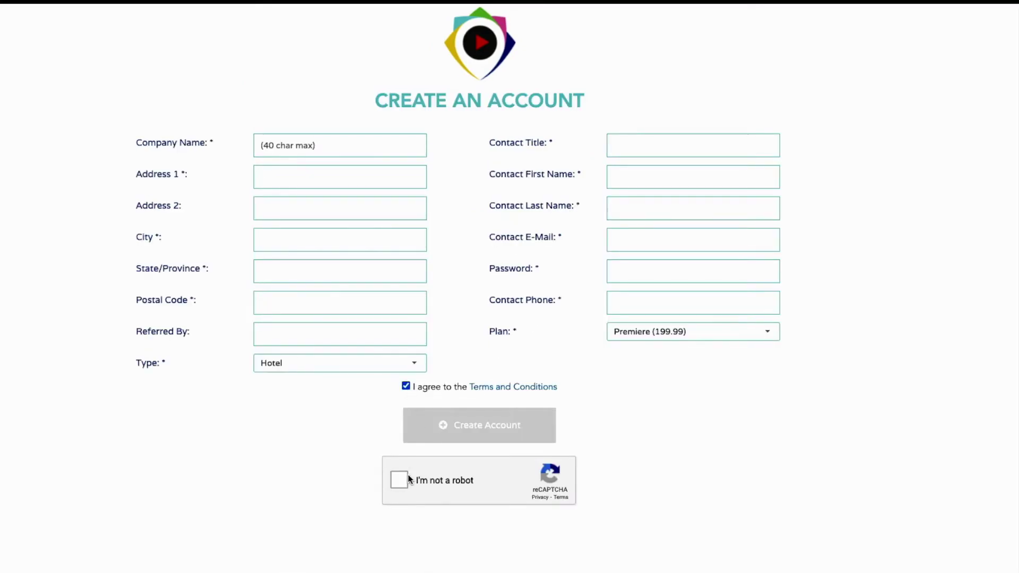
pyautogui.click(405, 481)
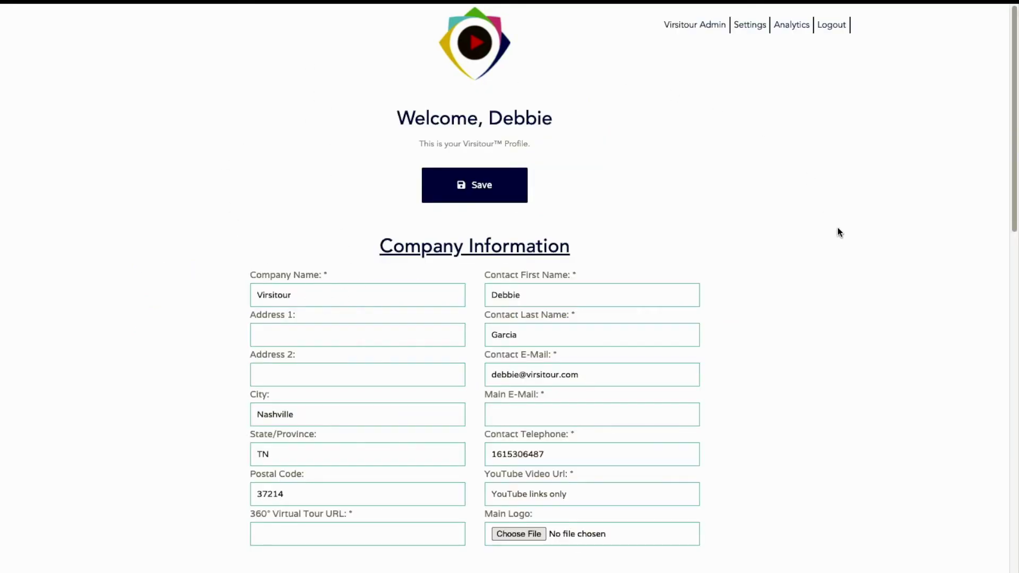
pyautogui.scroll(-5, 788, 361)
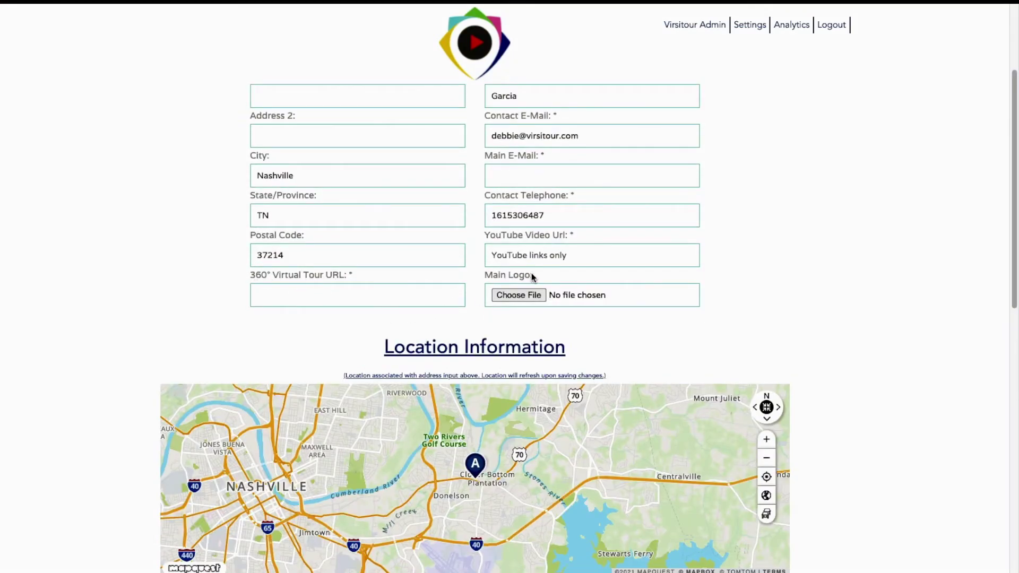
pyautogui.click(526, 254)
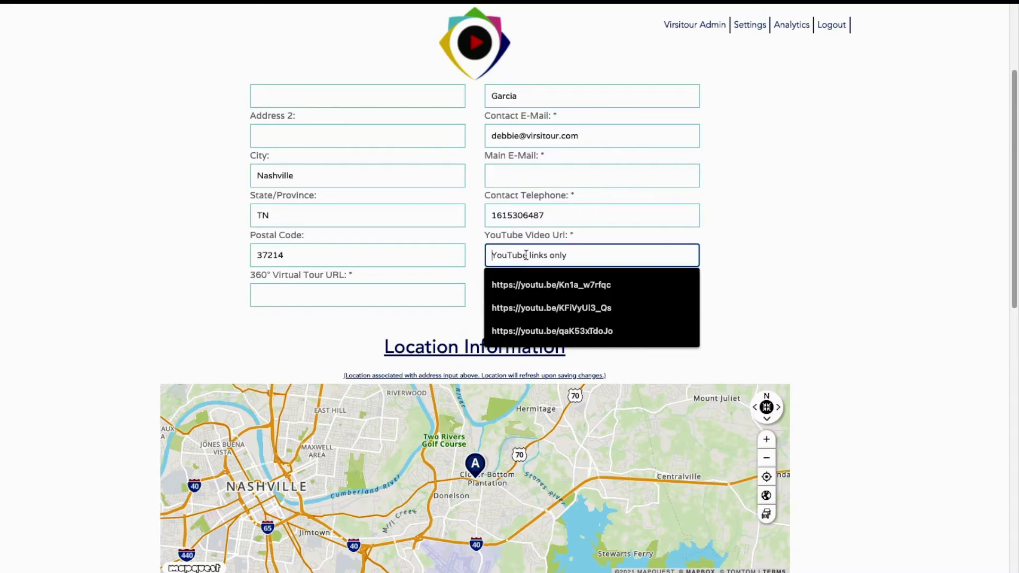
pyautogui.click(724, 264)
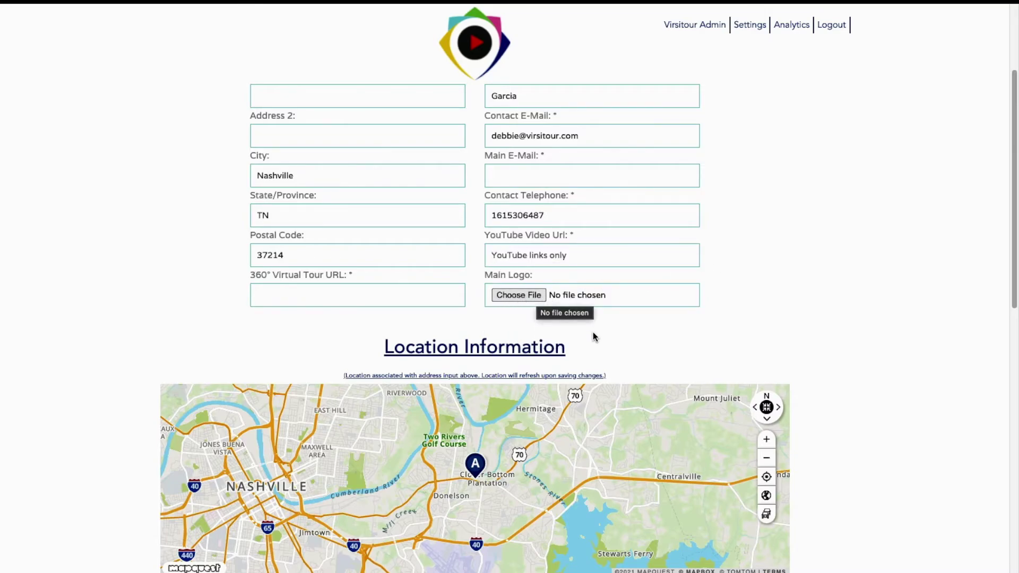
pyautogui.scroll(-5, 593, 328)
pyautogui.scroll(-4, 593, 326)
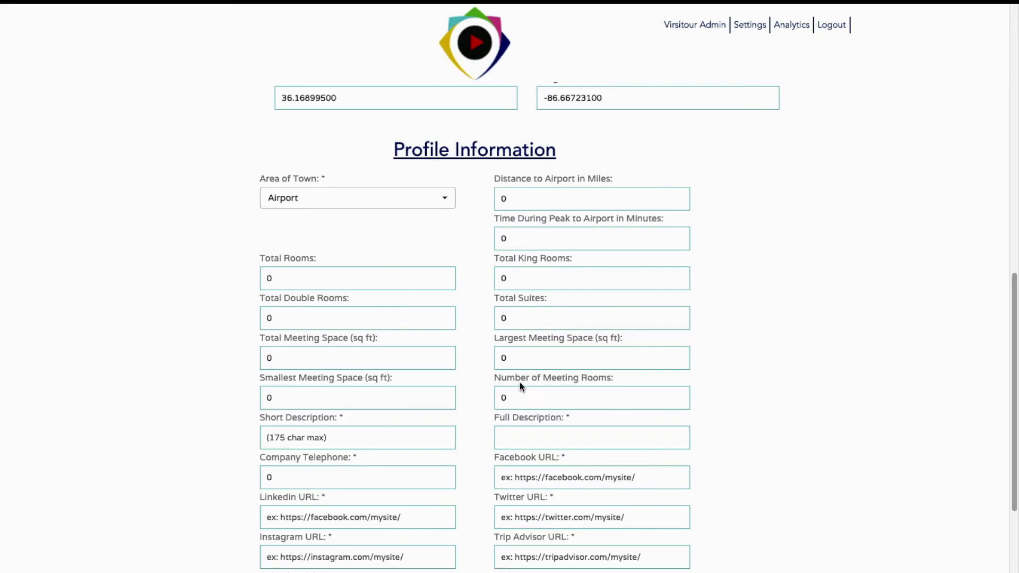
# Step: On the supplier profile form, open the Amenities dropdown and close it without selecting any amenity
pyautogui.scroll(-1, 520, 383)
pyautogui.scroll(-1, 520, 389)
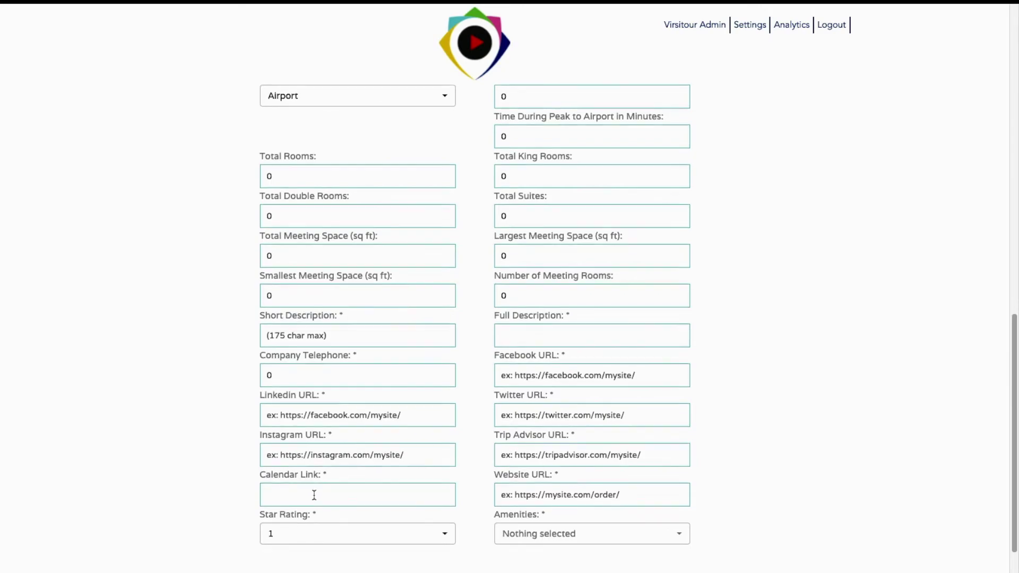
pyautogui.scroll(-2, 314, 495)
pyautogui.click(592, 465)
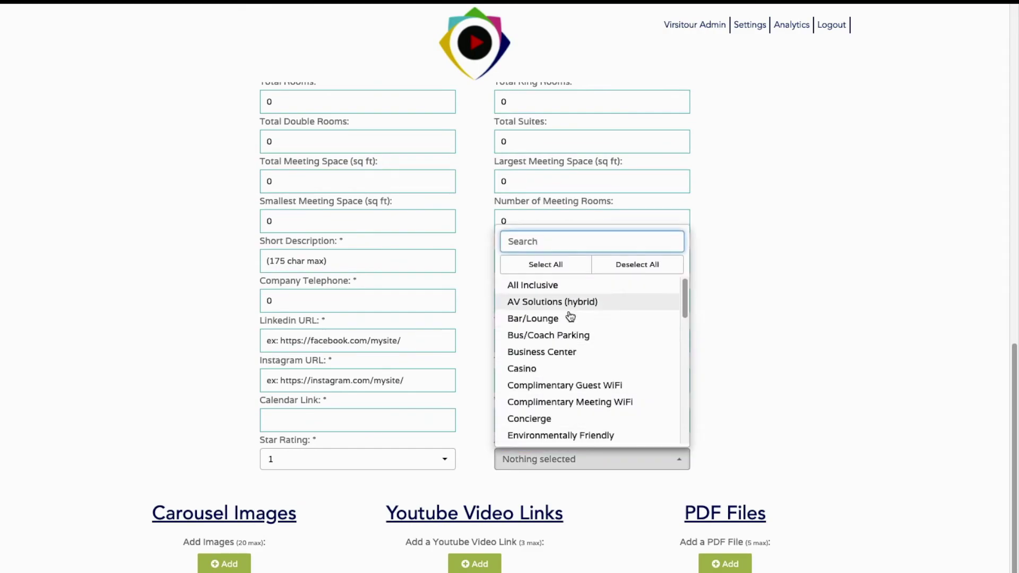
pyautogui.click(740, 413)
pyautogui.scroll(-1, 298, 472)
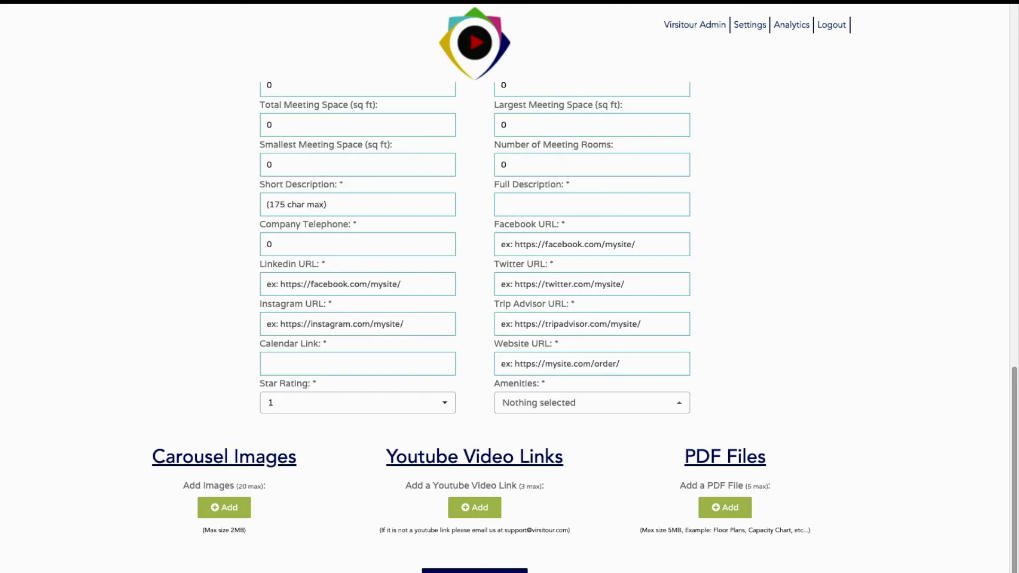
pyautogui.scroll(14, 728, 57)
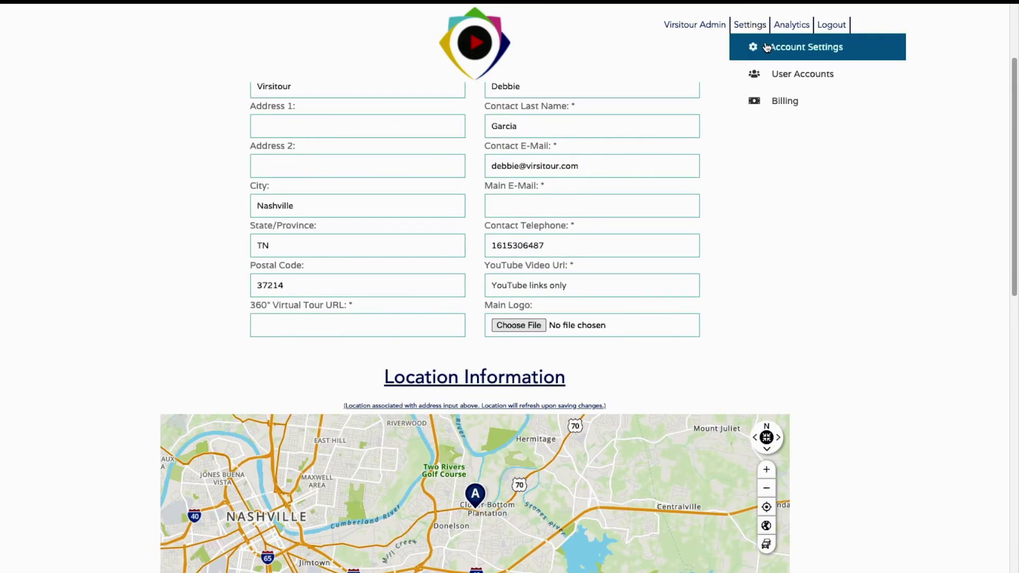
# Step: Visit Settings > User Accounts, then the Analytics page showing 'Coming Soon!'
pyautogui.scroll(4, 767, 53)
pyautogui.click(754, 73)
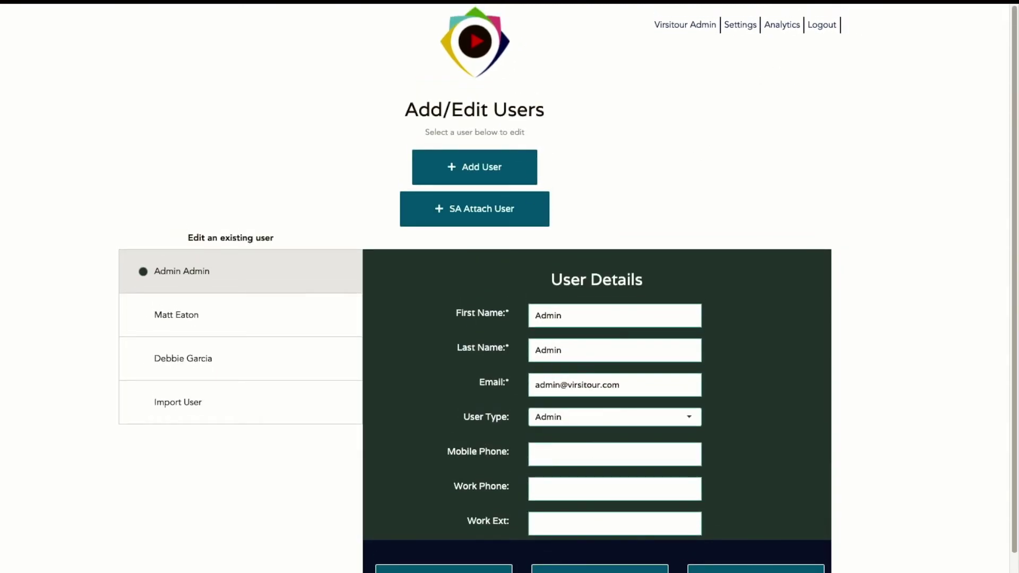
pyautogui.click(782, 27)
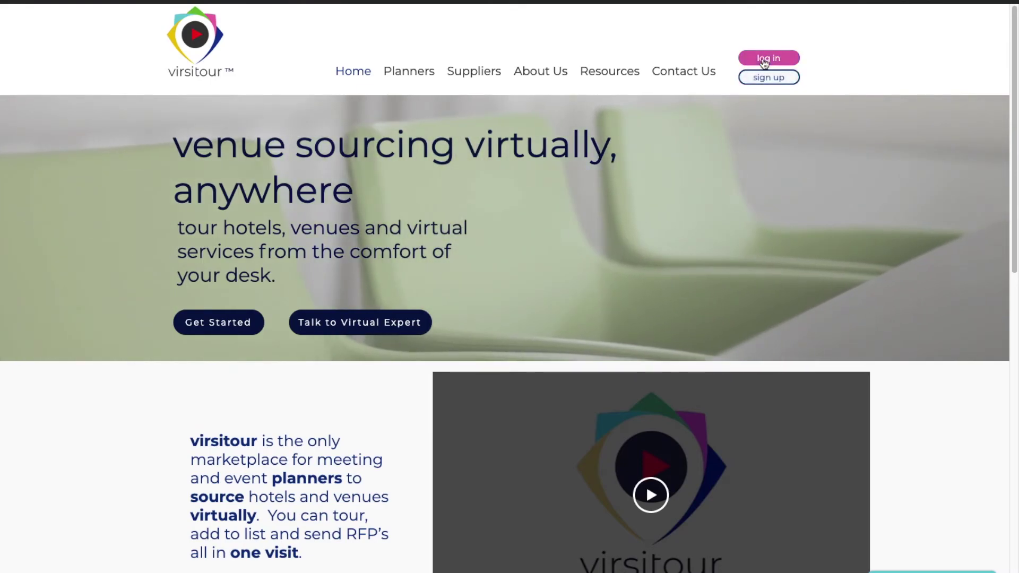
# Step: View the Supplier/Planner choices for log in and sign up, dismissing each without choosing
pyautogui.click(763, 57)
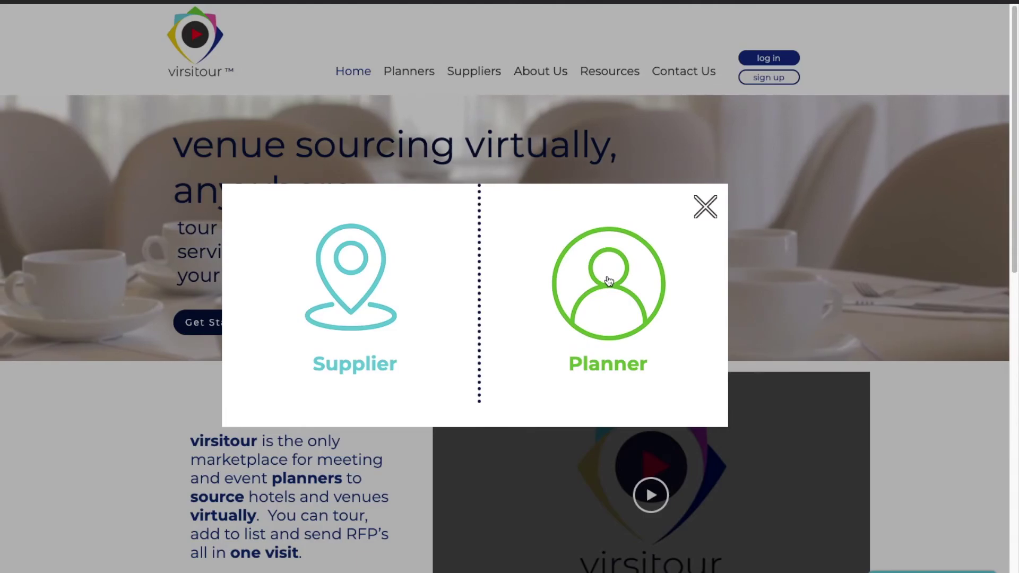
pyautogui.click(711, 208)
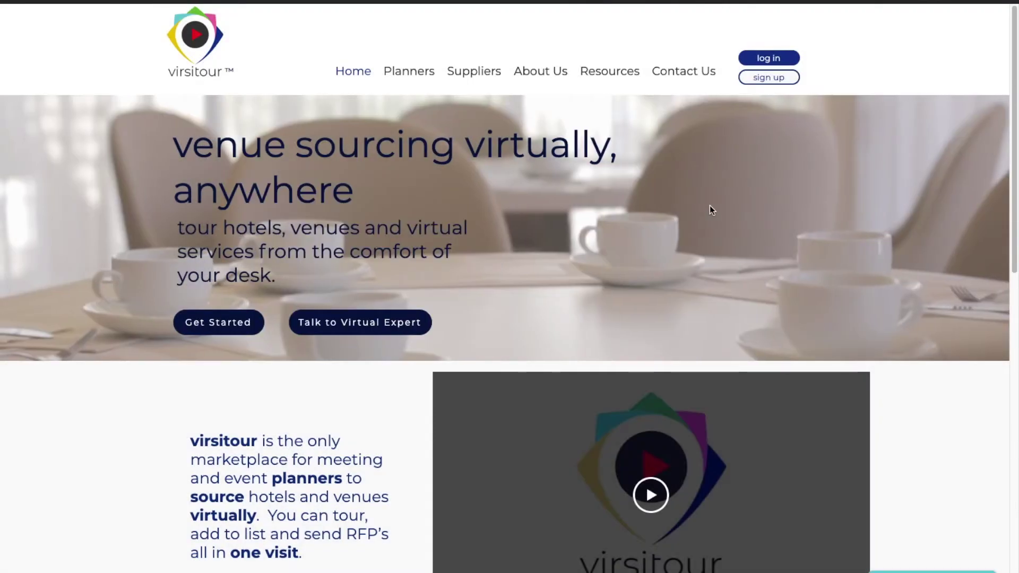
pyautogui.click(778, 77)
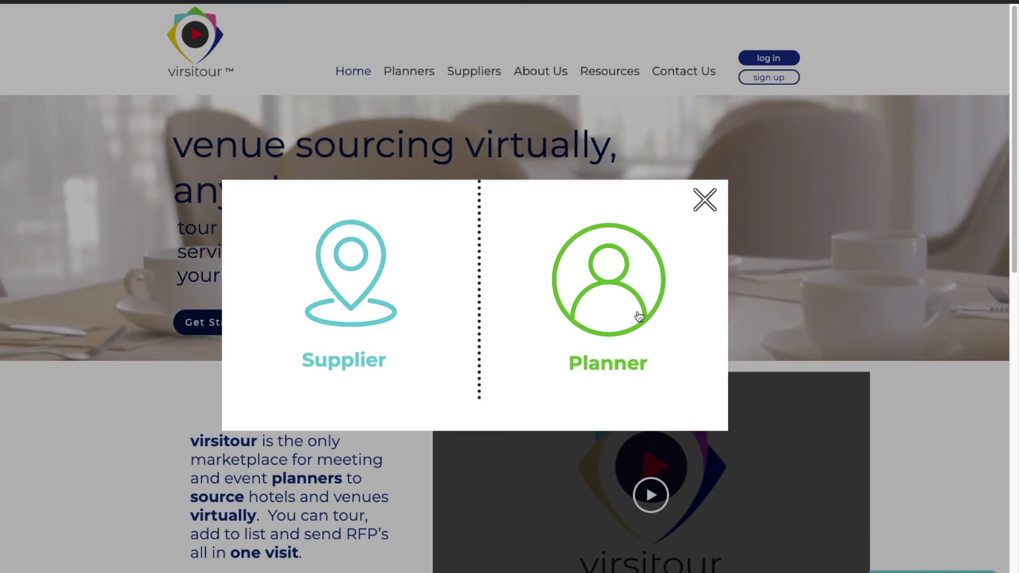
pyautogui.click(706, 201)
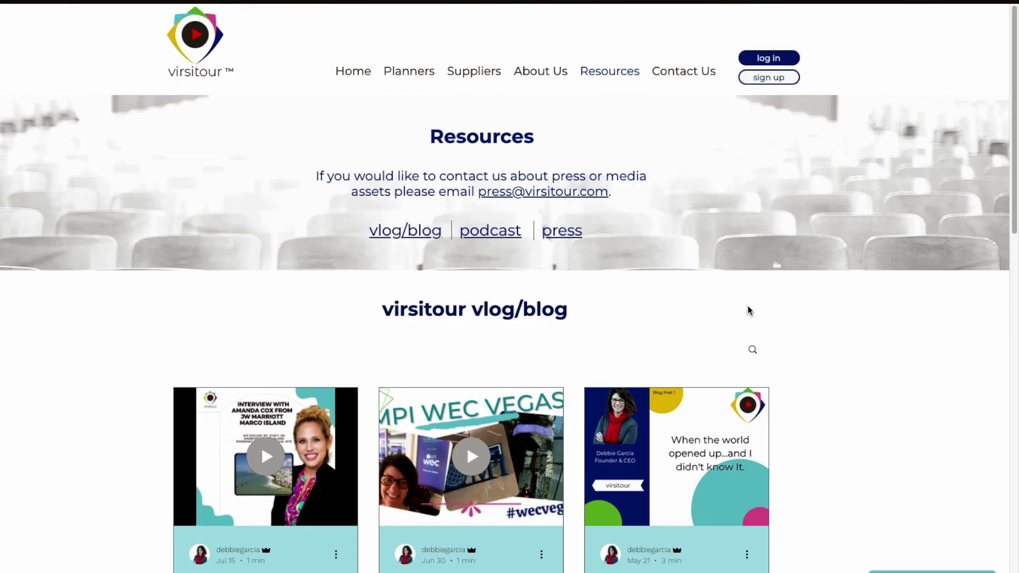
# Step: On Resources, page forward to the second page of older blog posts
pyautogui.scroll(-4, 860, 449)
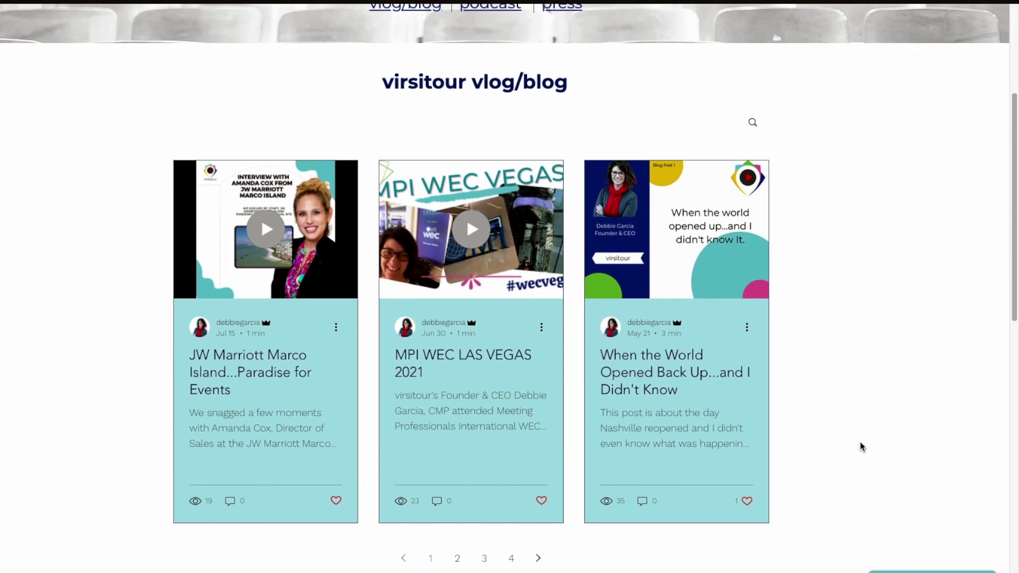
pyautogui.scroll(-5, 860, 447)
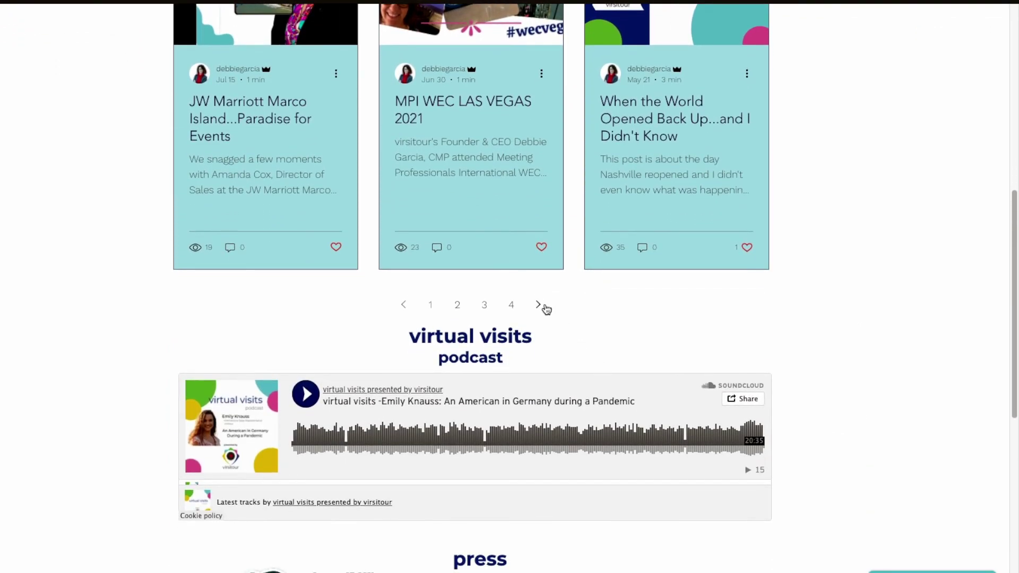
pyautogui.click(539, 305)
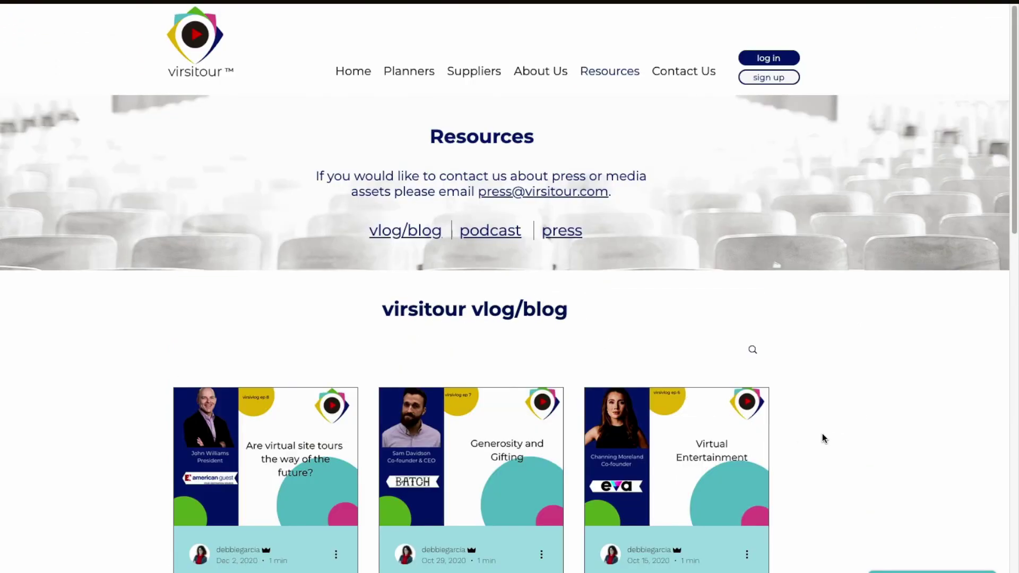
# Step: Browse the podcast and press sections, then go to the Contact Us page
pyautogui.scroll(-4, 823, 437)
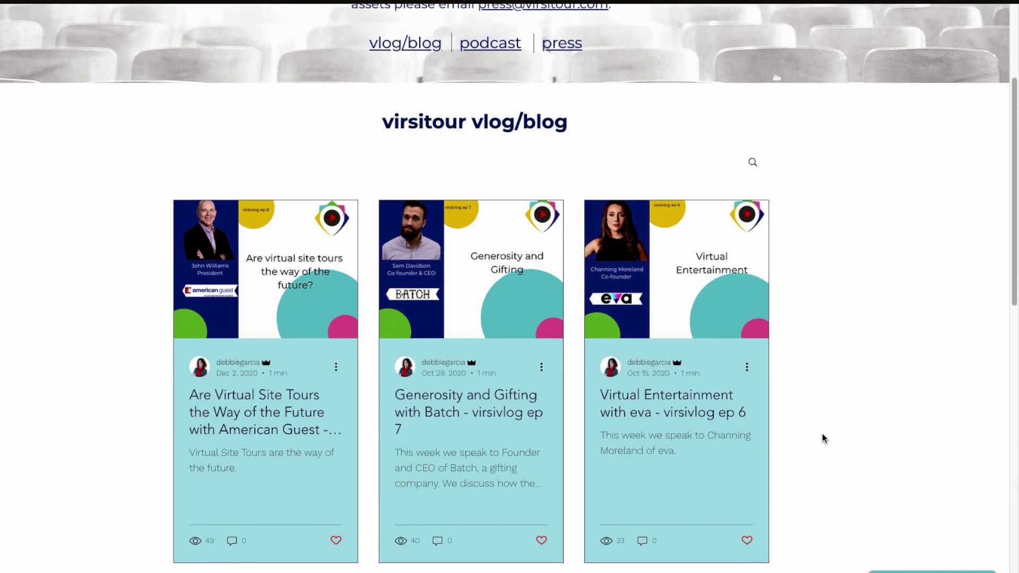
pyautogui.scroll(-6, 823, 433)
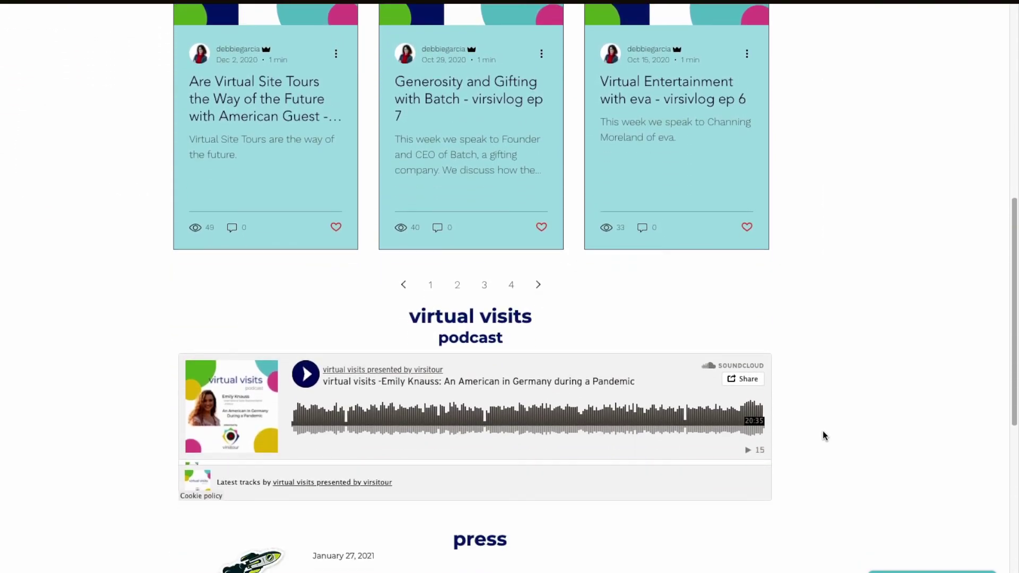
pyautogui.scroll(-4, 795, 501)
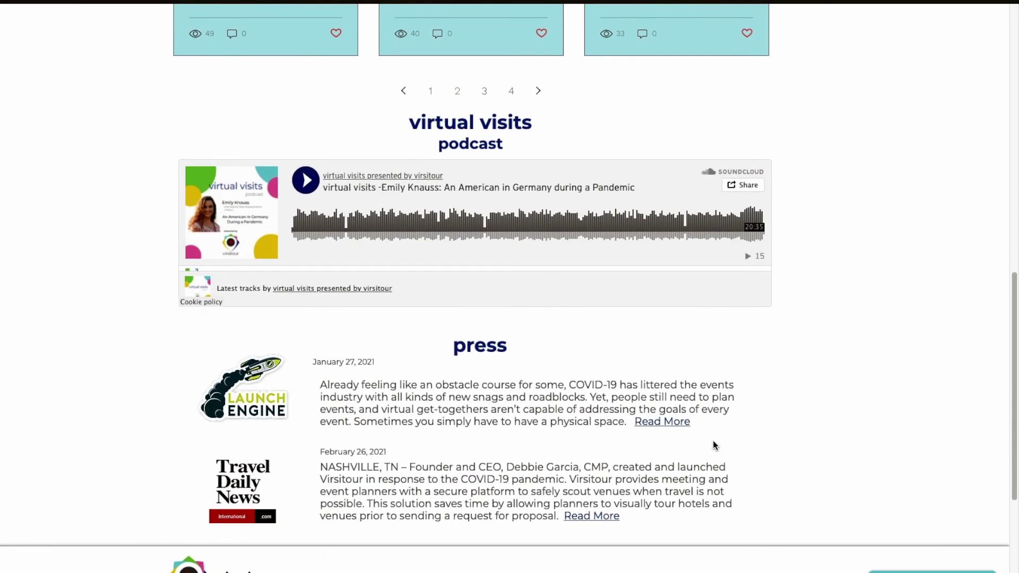
pyautogui.scroll(15, 816, 399)
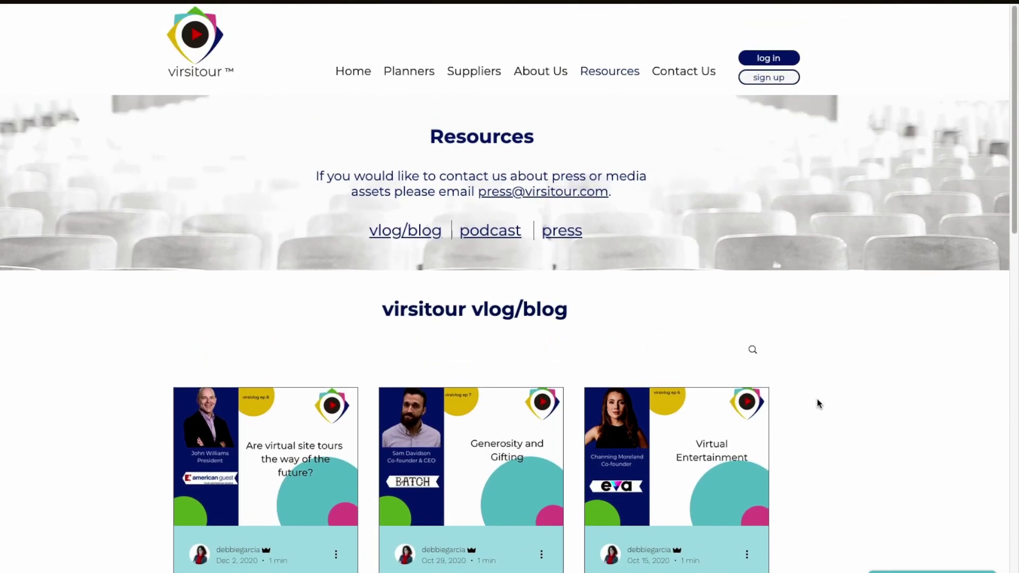
pyautogui.click(679, 79)
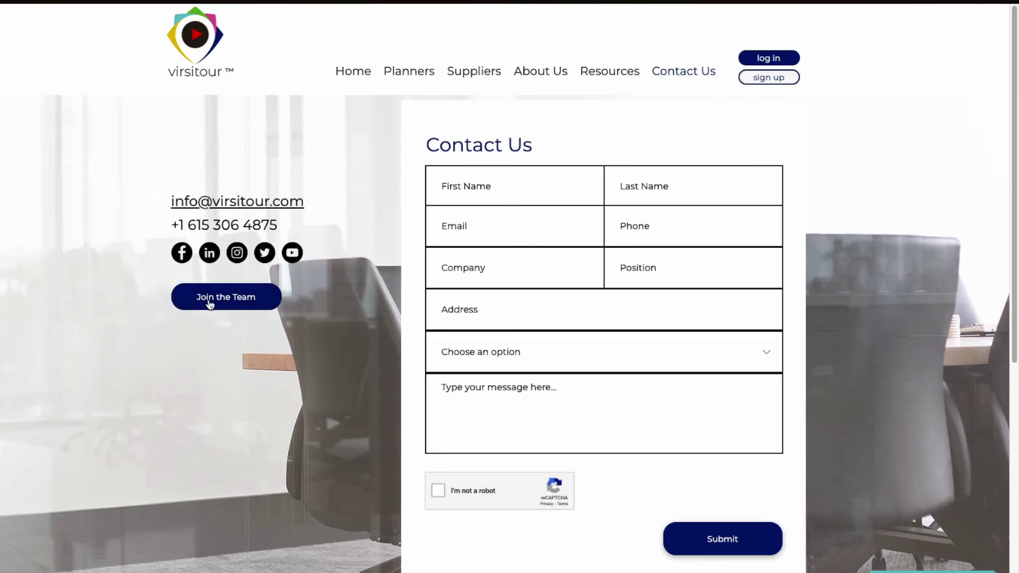
# Step: Scroll down Contact Us to see the empty contact form and company contact details
pyautogui.scroll(-7, 584, 517)
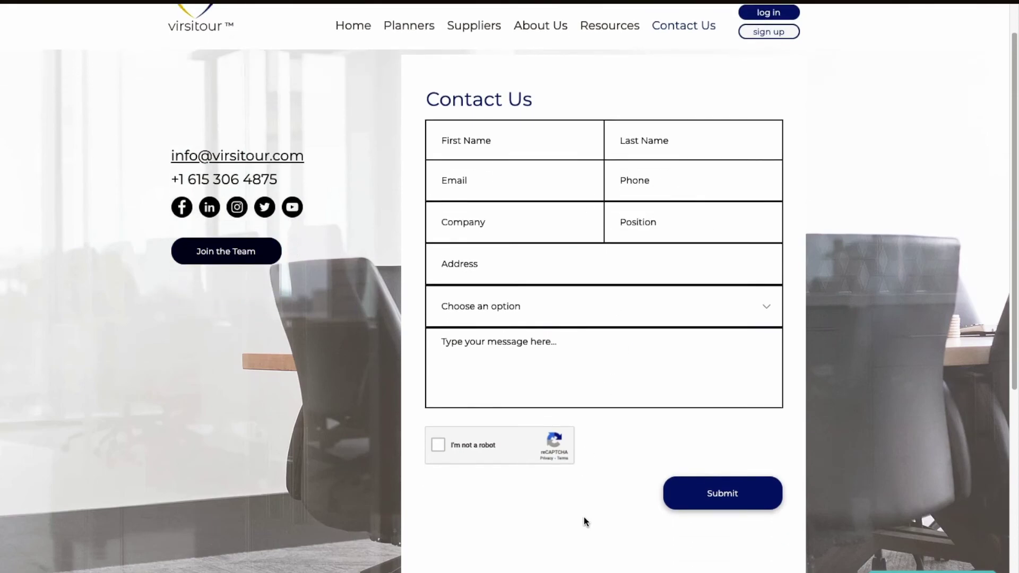